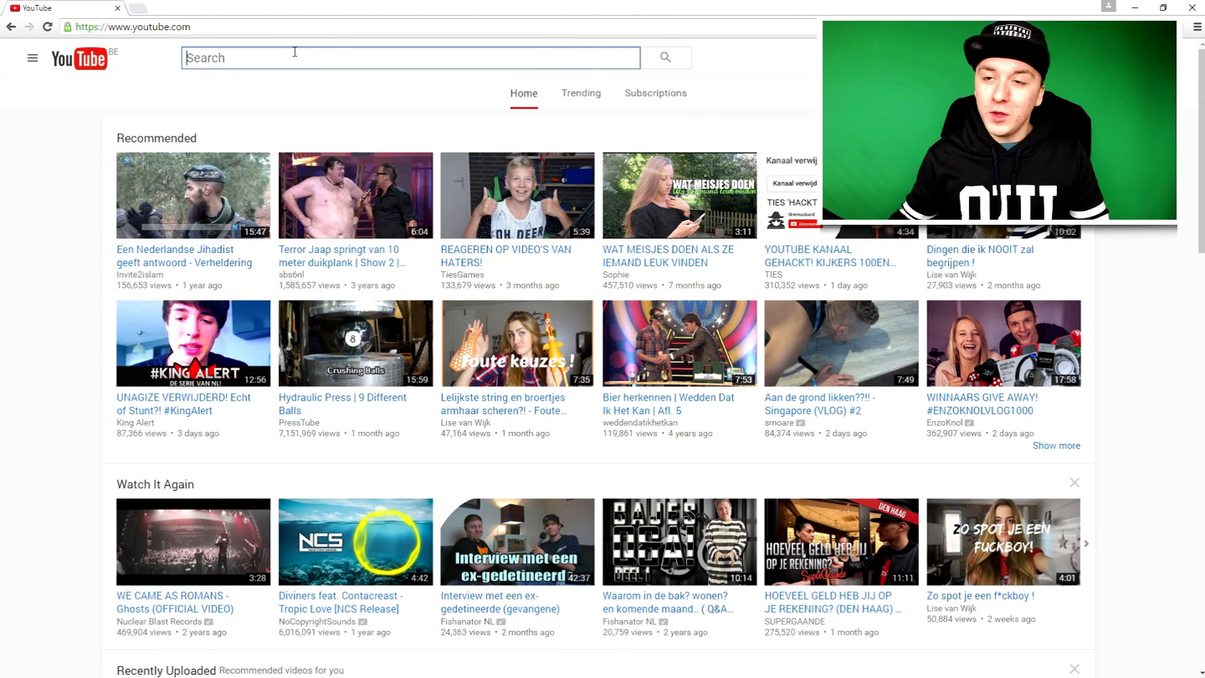
Search YouTube for 'lower third' and open the Lower third & Chroma key playlist.
type("lower")
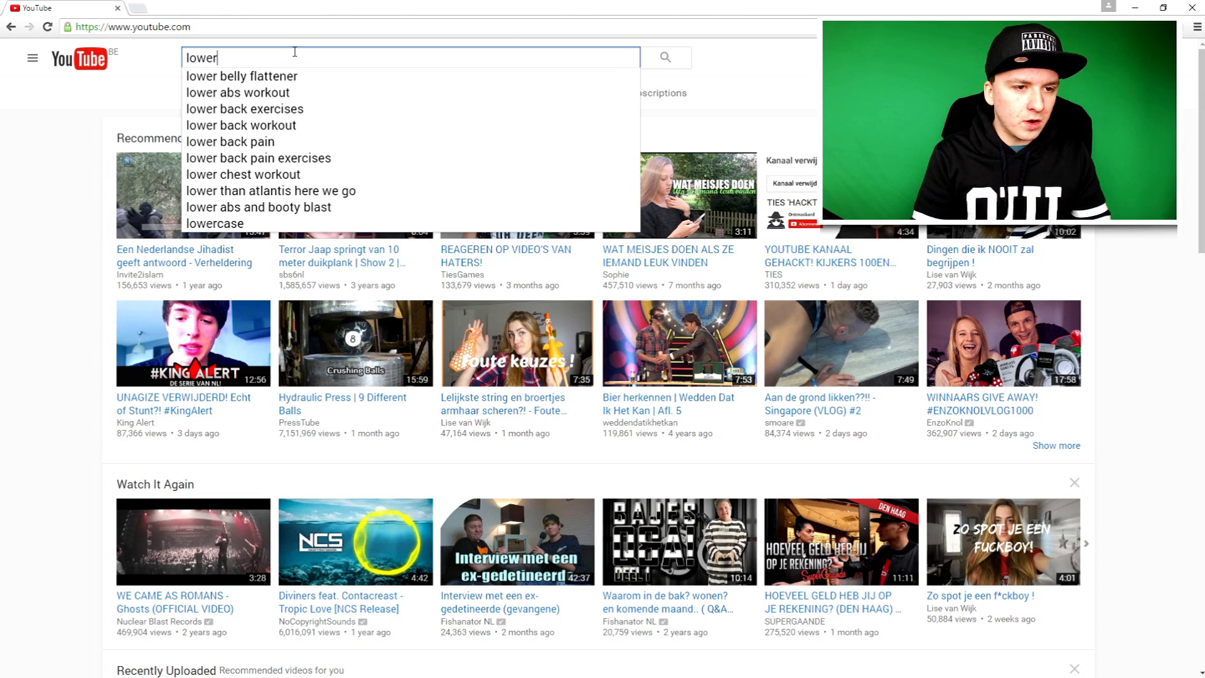
type(" third")
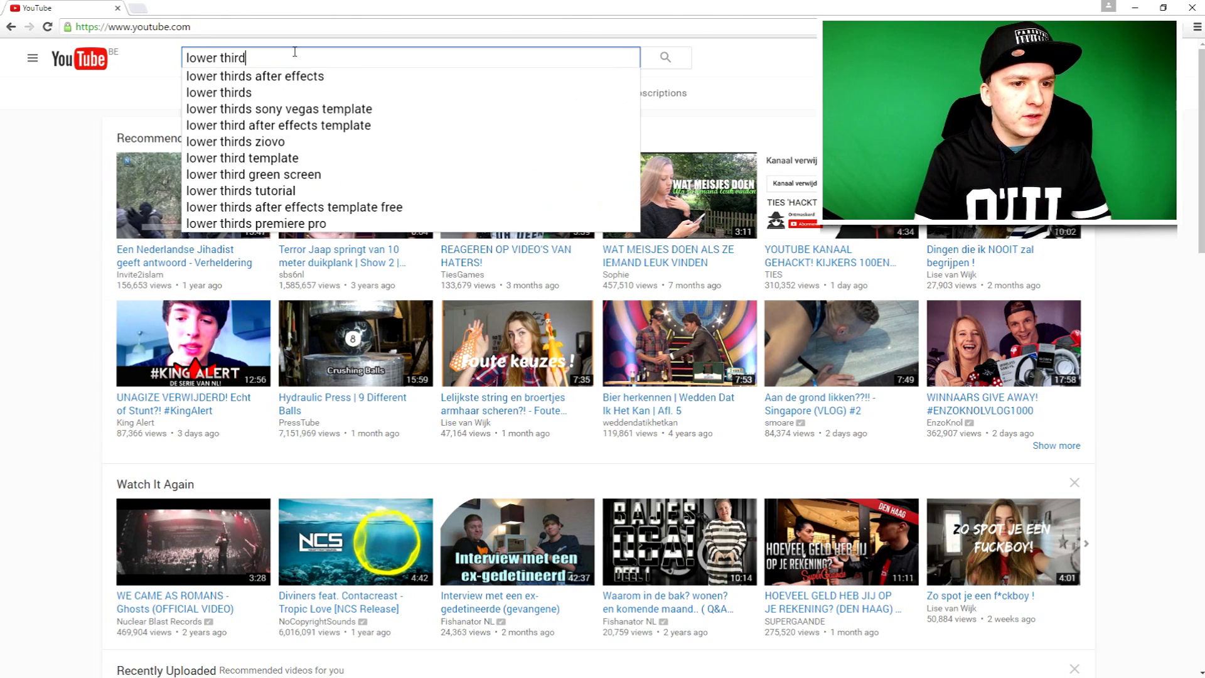
key("Return")
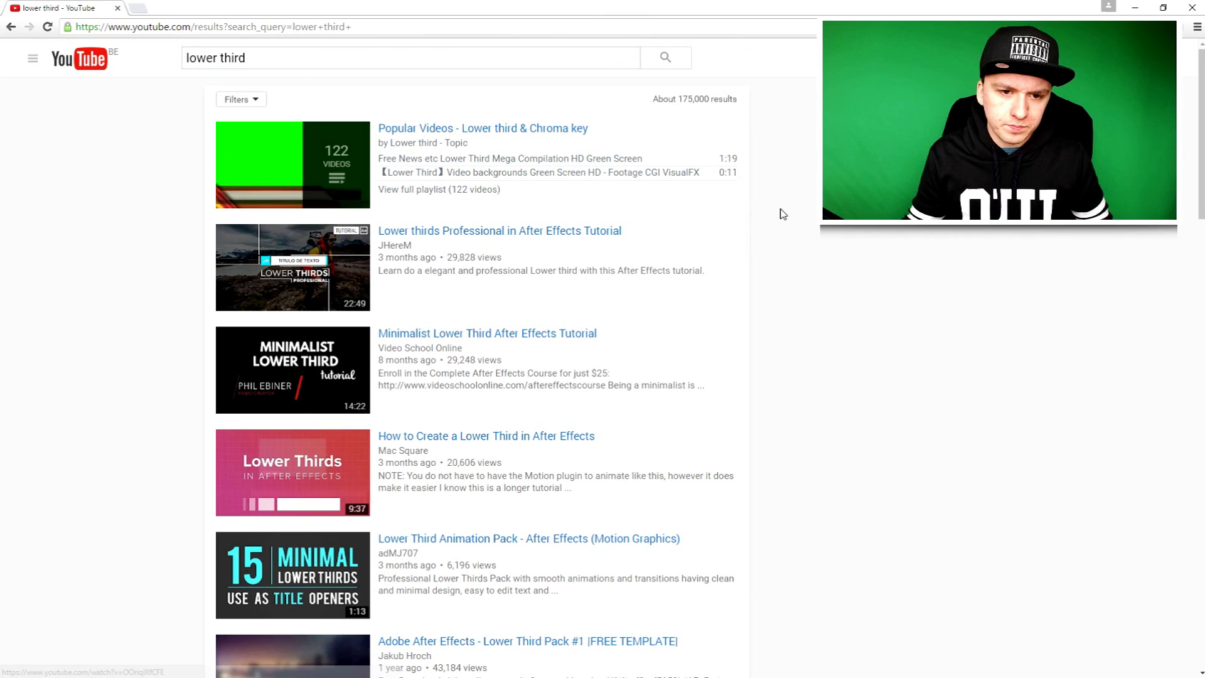
scroll(476, 376, "down", 2)
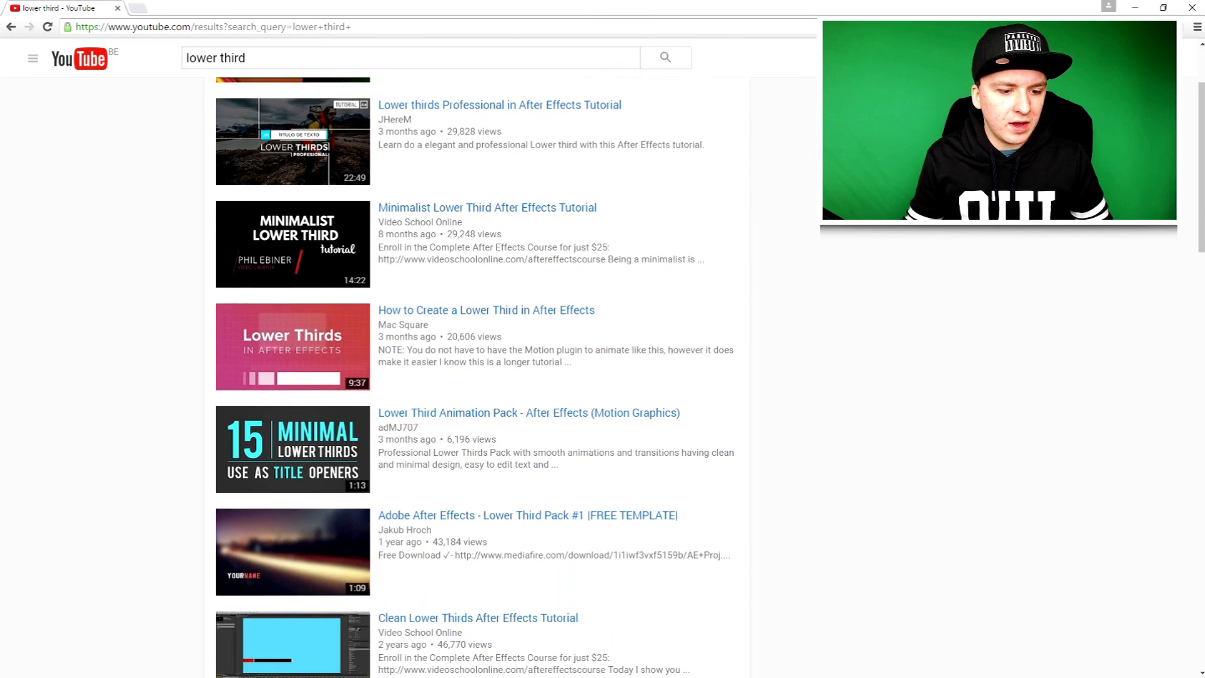
scroll(782, 191, "down", 5)
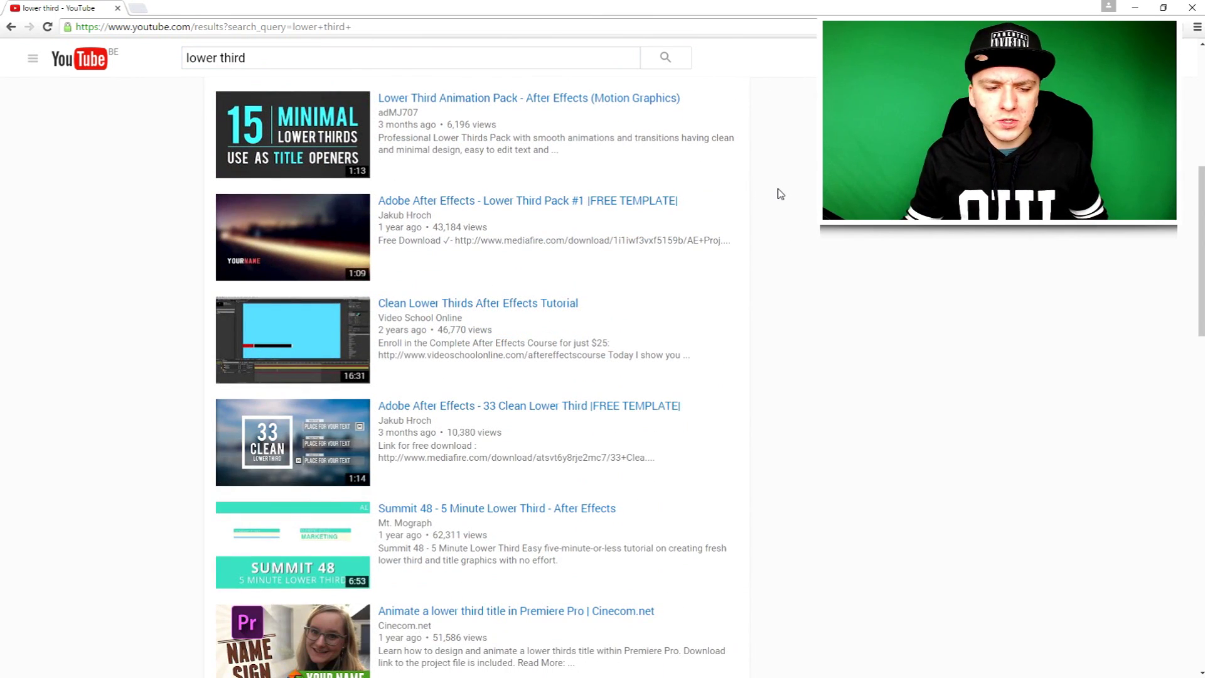
scroll(780, 193, "up", 7)
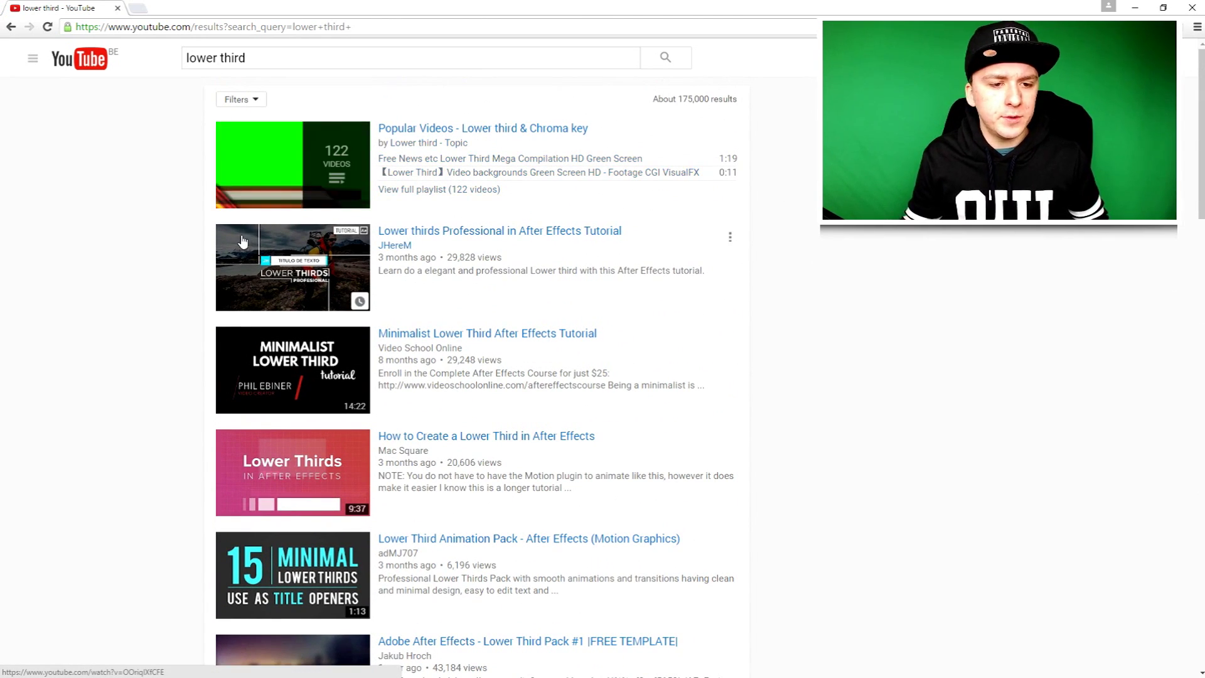
left_click(293, 164)
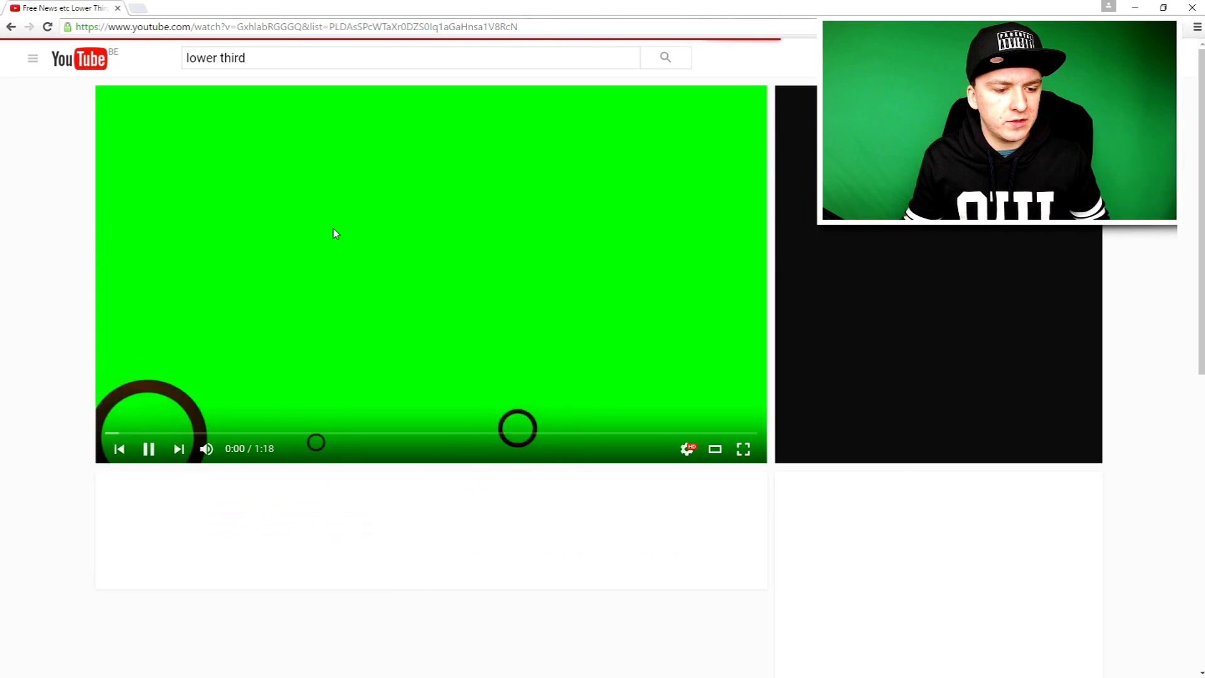
Preview the playlist's first lower third clip, skipping ahead to about 0:20.
left_click(333, 234)
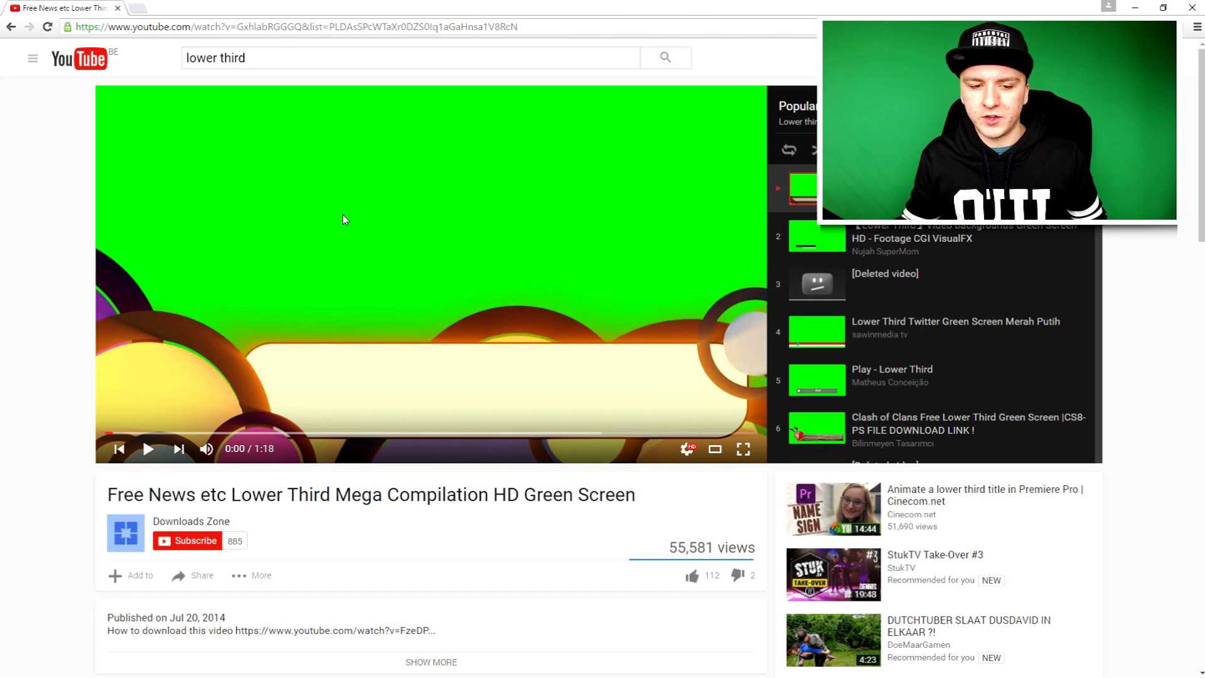
key("space")
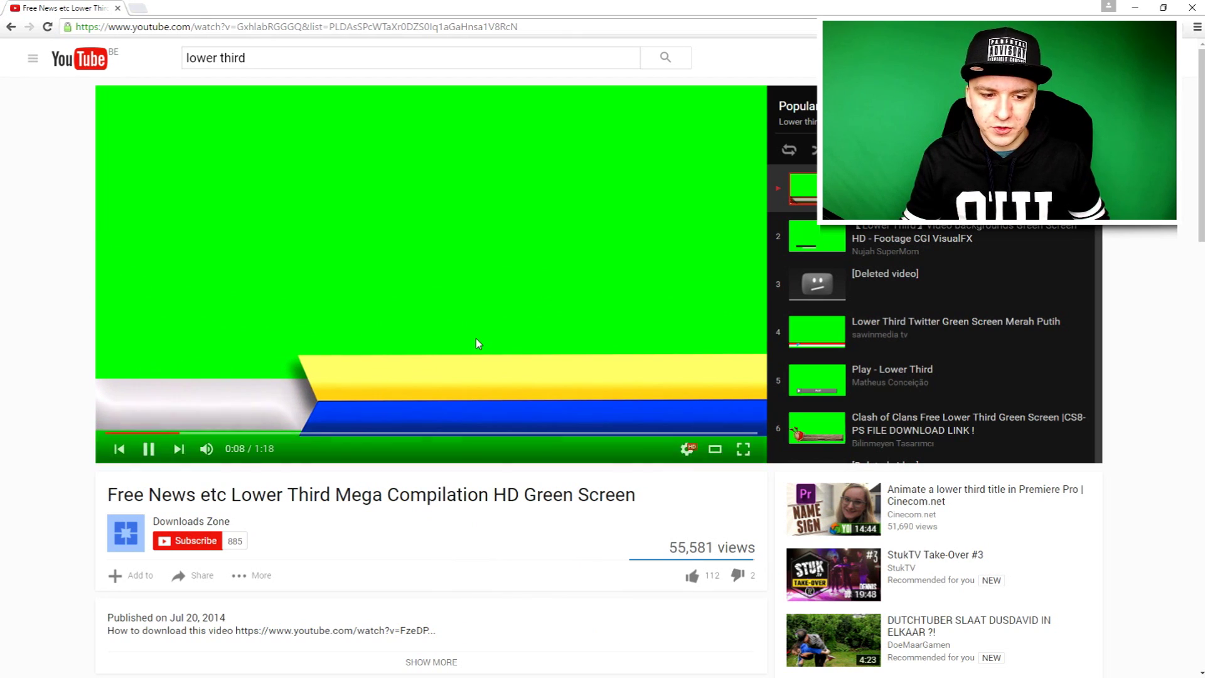
left_click(290, 433)
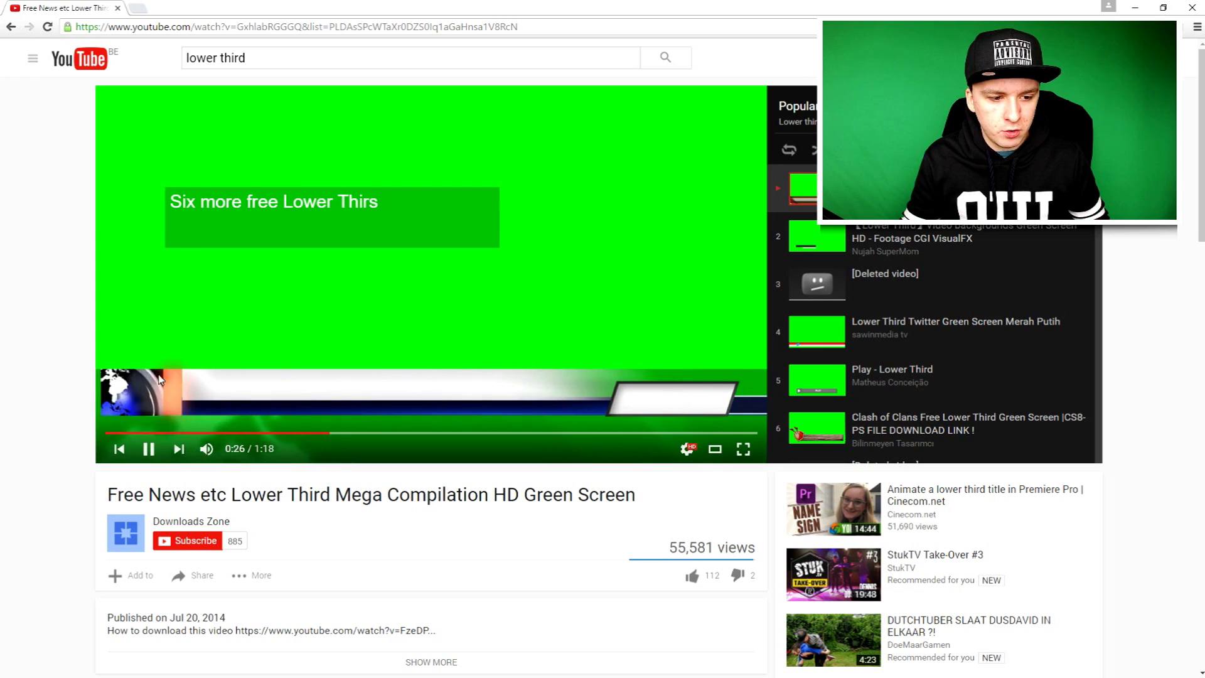
Preview the playlist's second video, then switch to its eighth video.
left_click(947, 246)
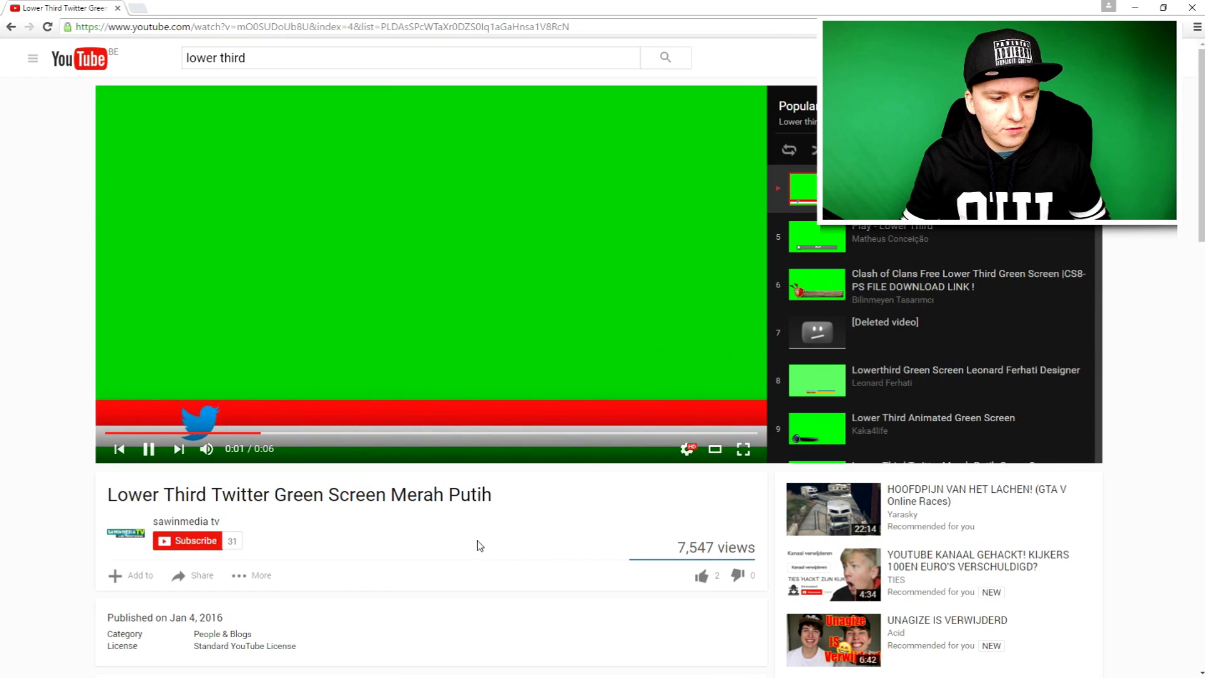
right_click(479, 545)
left_click(434, 532)
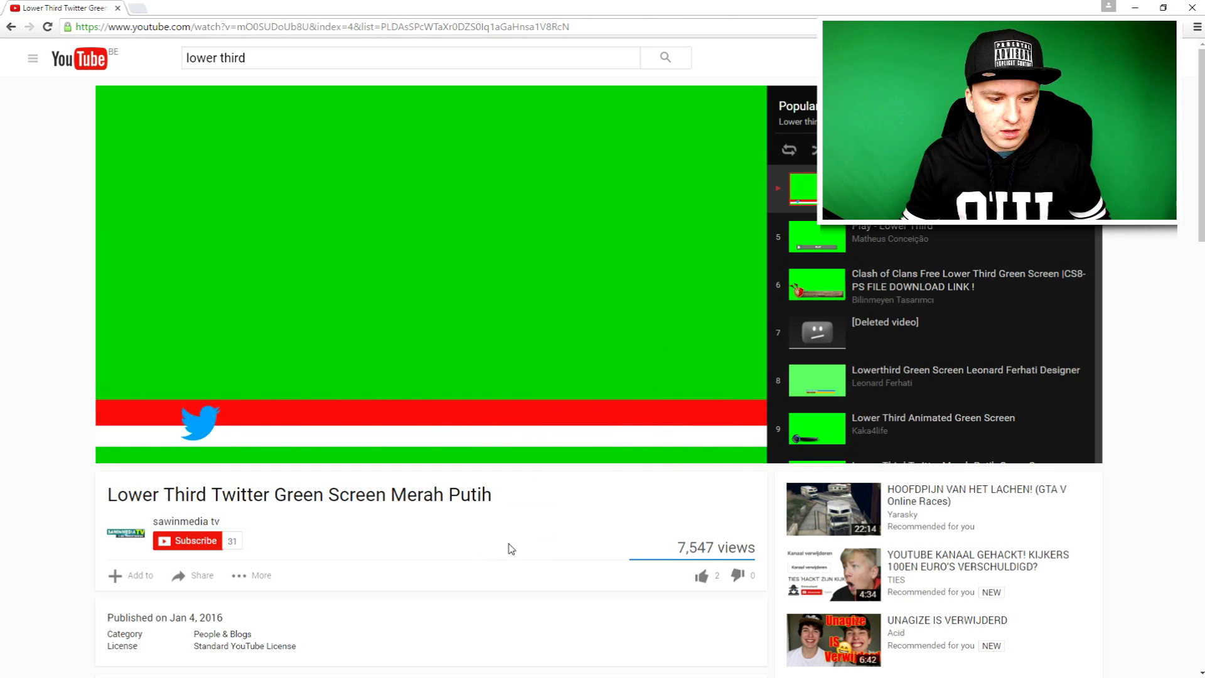
left_click(941, 372)
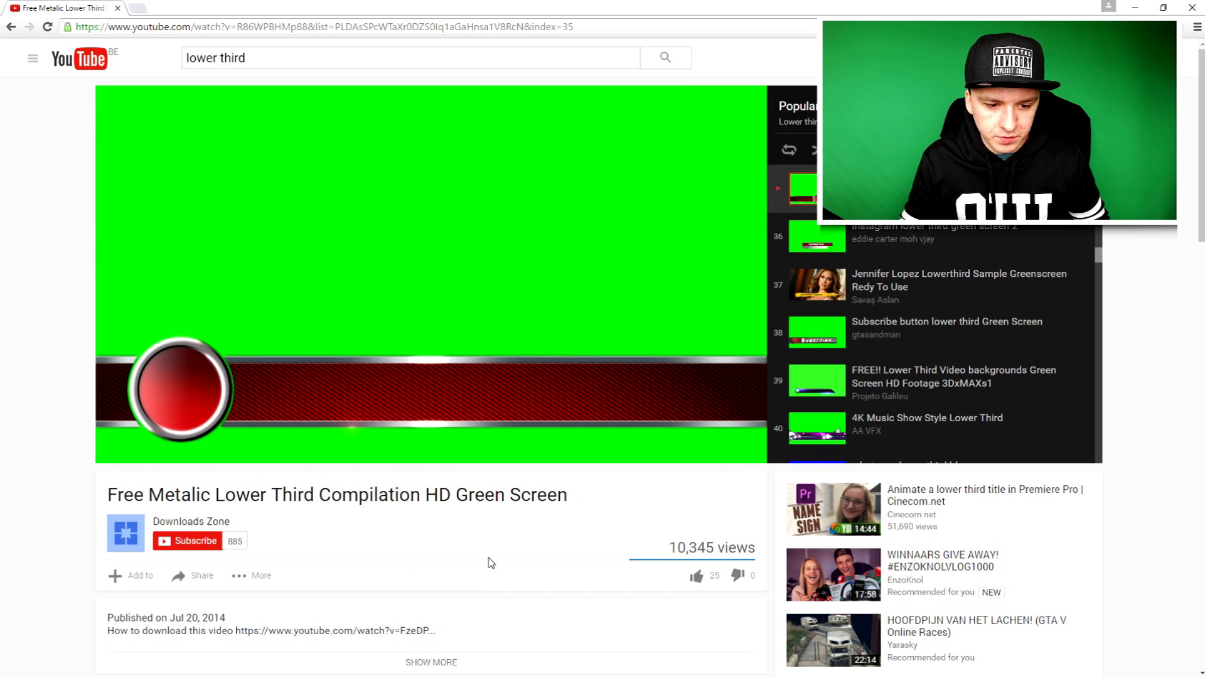
Pause the Free Metalic Lower Third Compilation video and select its web address.
left_click(399, 296)
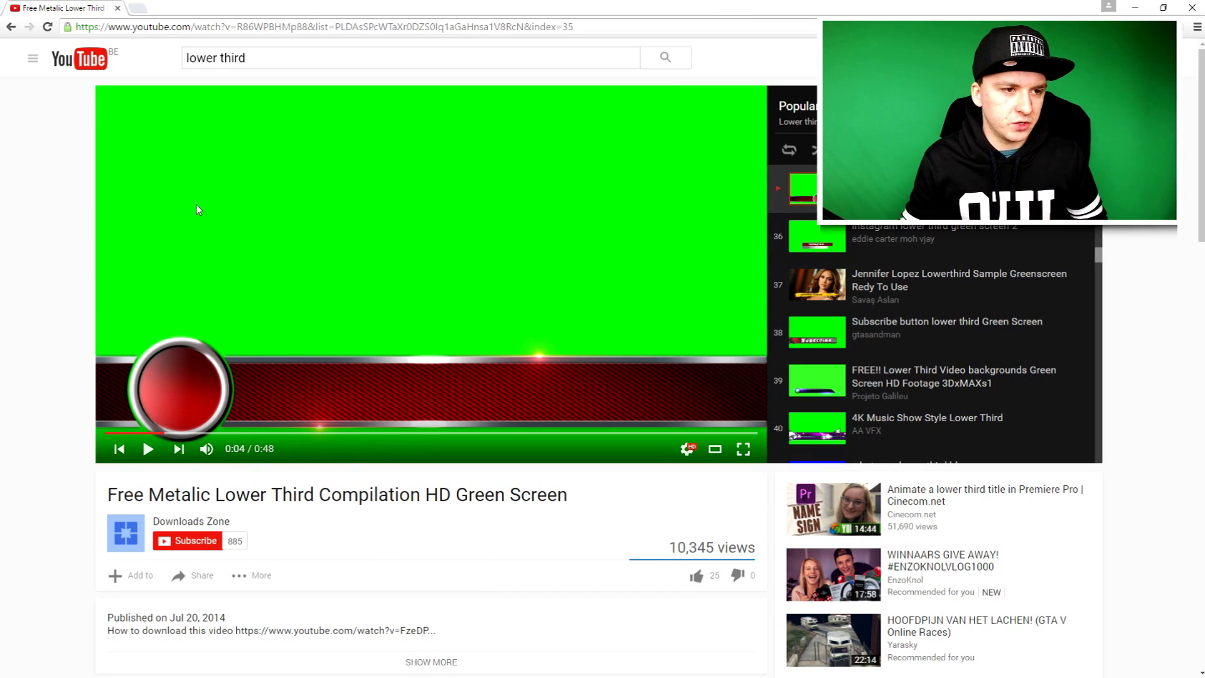
left_click(207, 29)
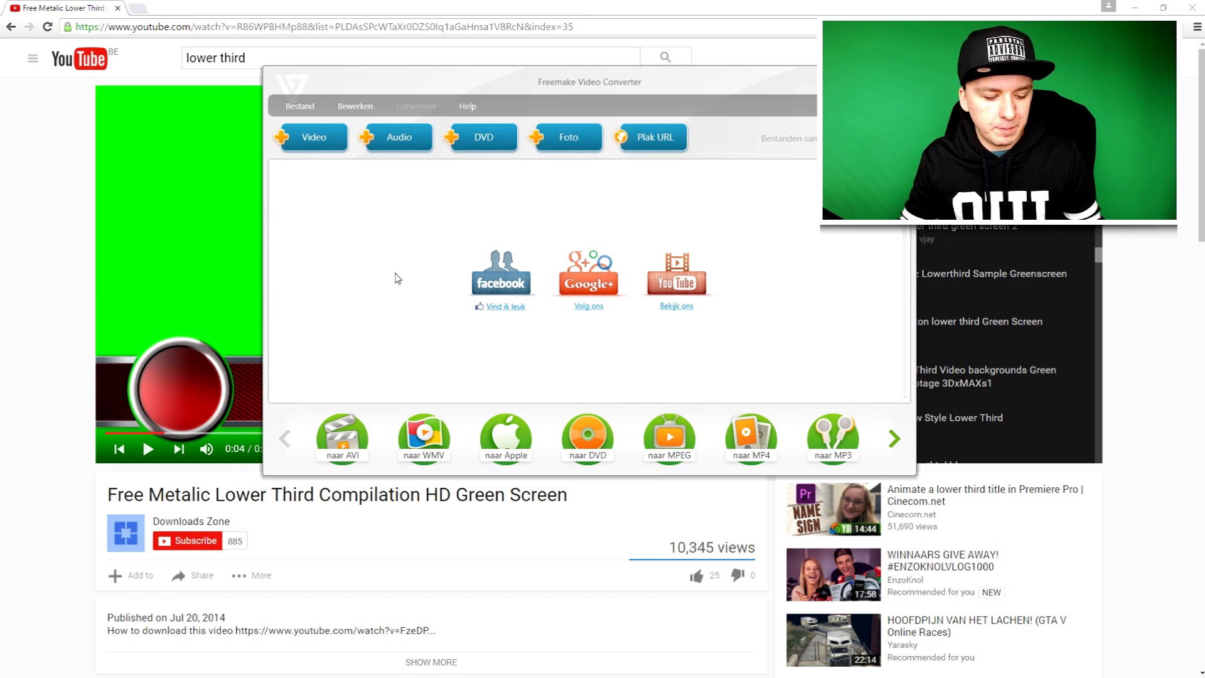
Paste the video URL into Freemake, choose MP4 output and the tutorial save folder.
key("ctrl+v")
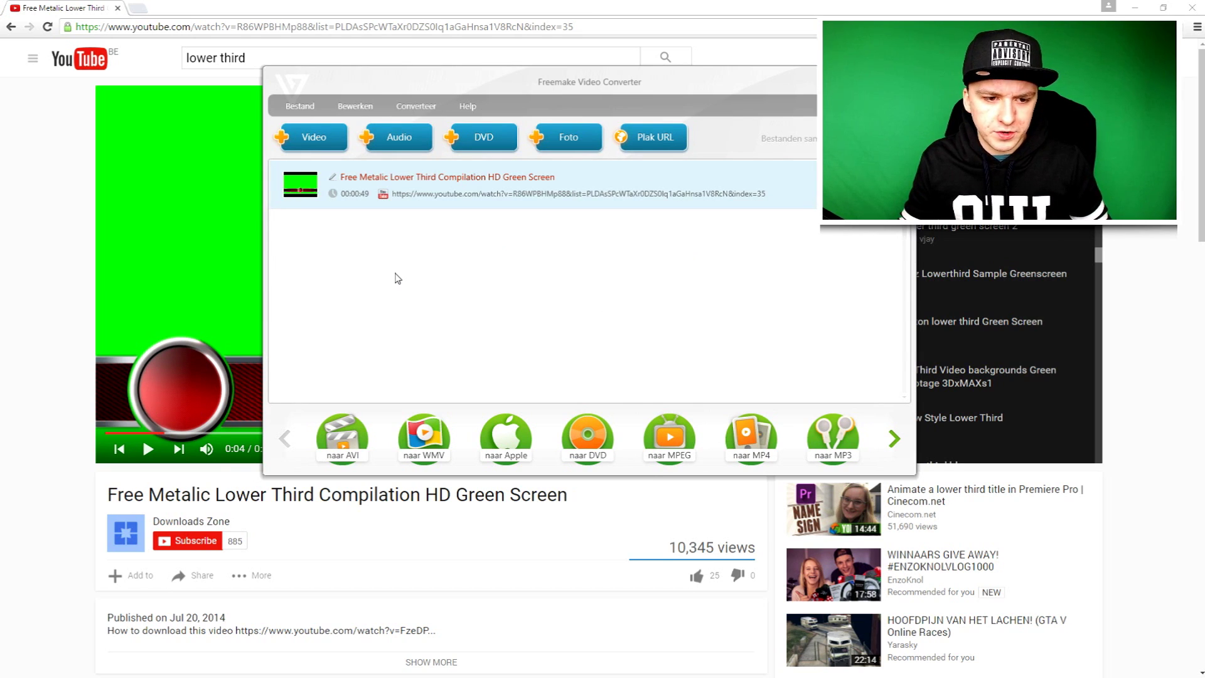
left_click(751, 436)
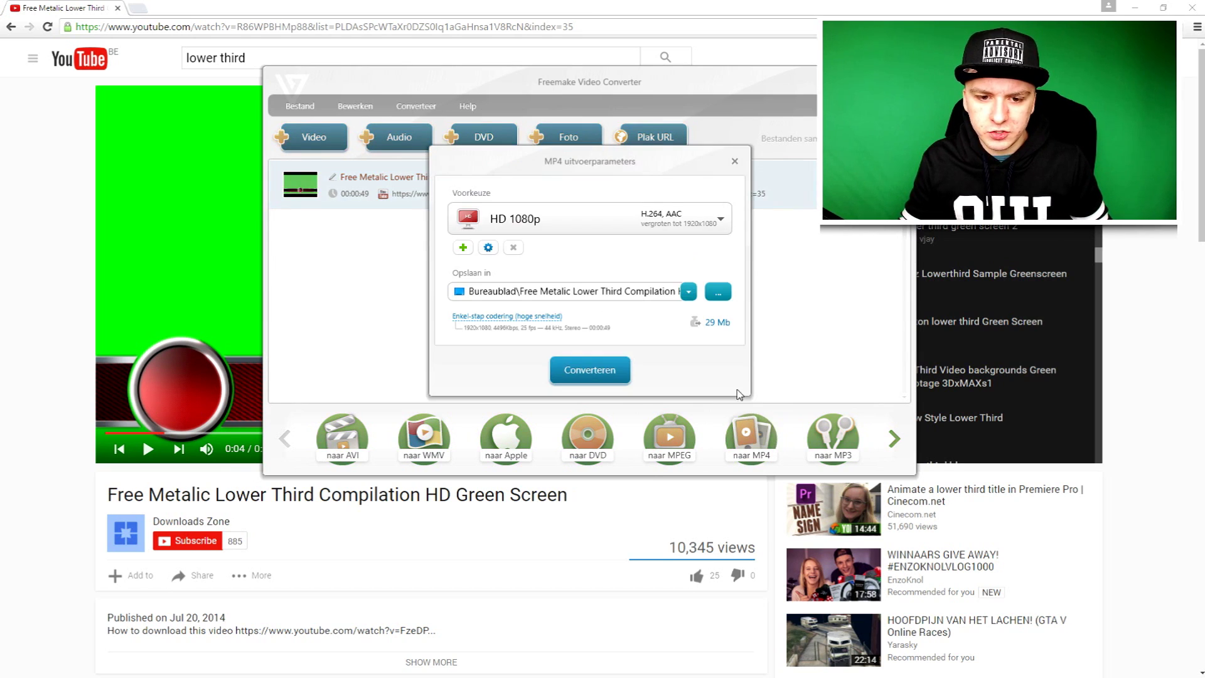
left_click(719, 297)
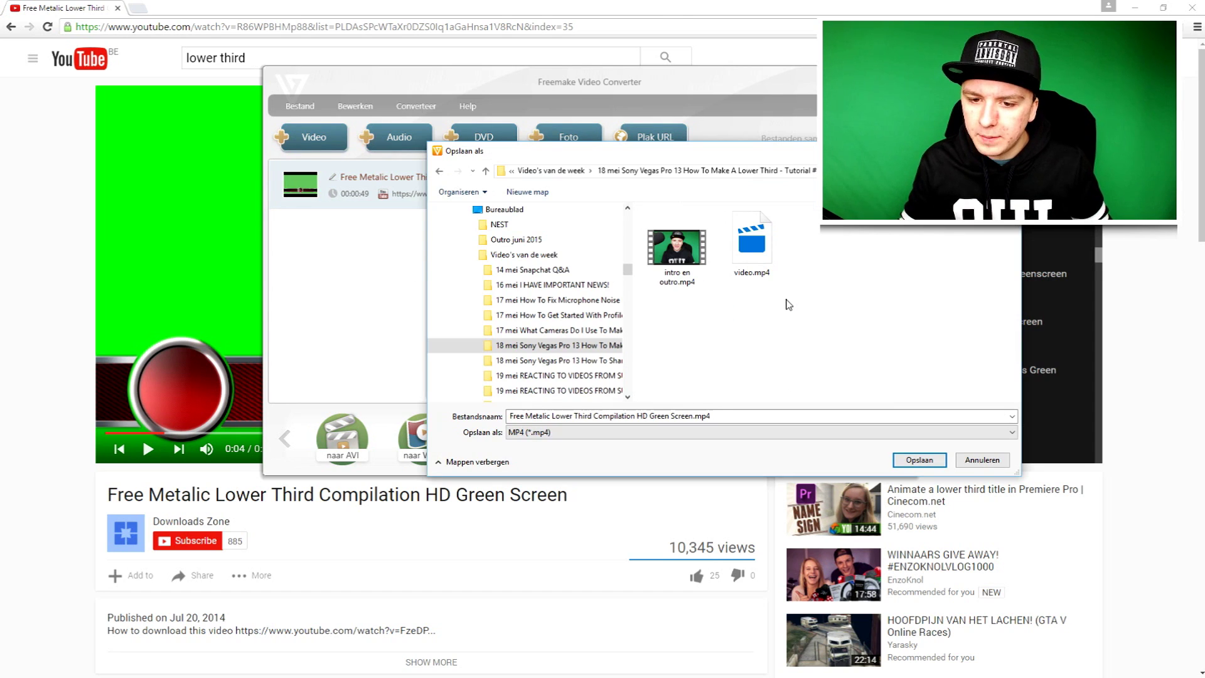
left_click(919, 461)
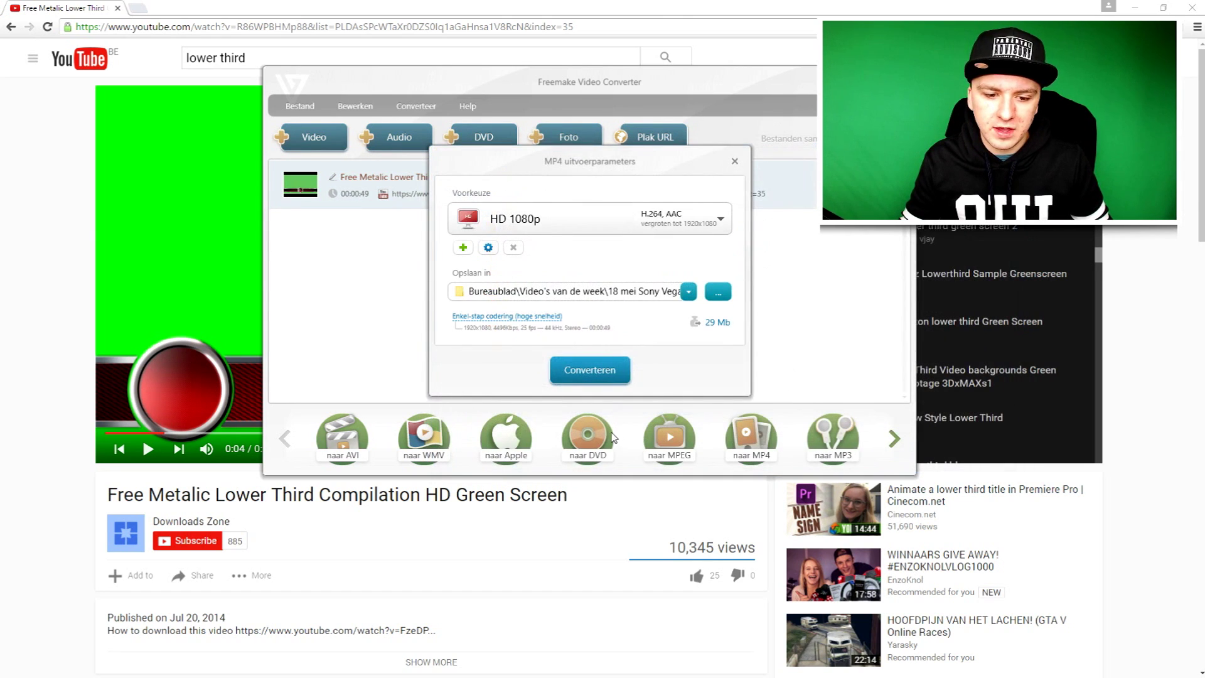
Convert the video to MP4 and show the finished file in its folder.
left_click(578, 370)
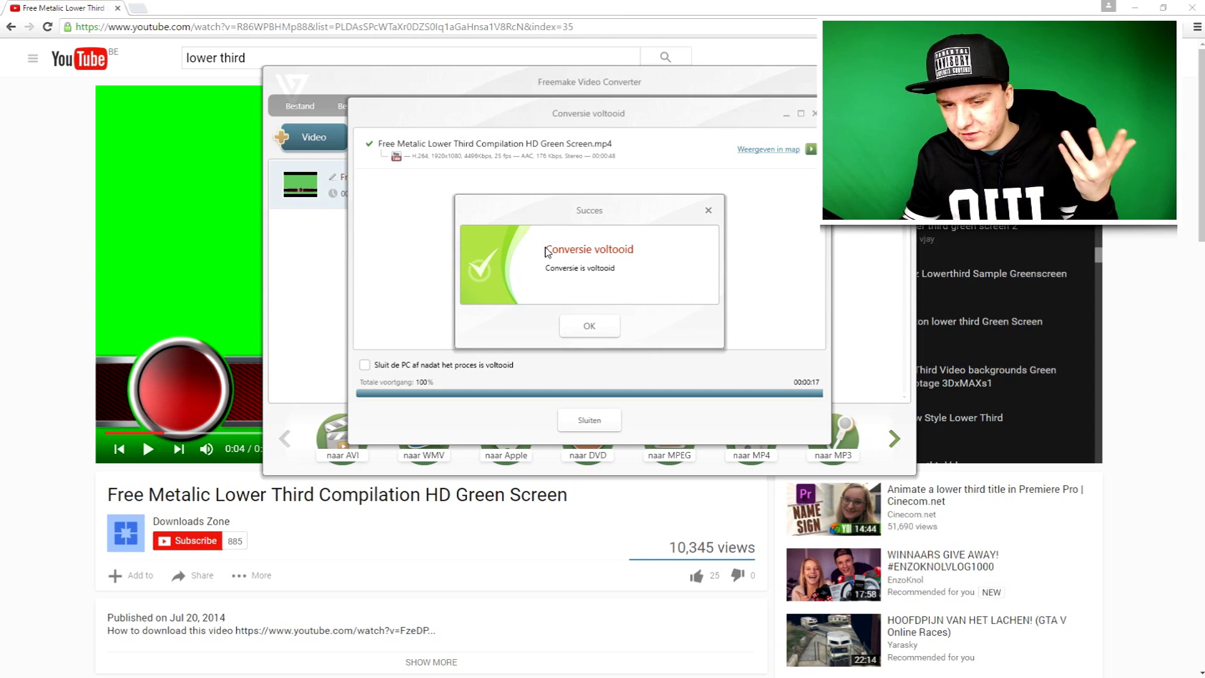
left_click(578, 330)
left_click(769, 152)
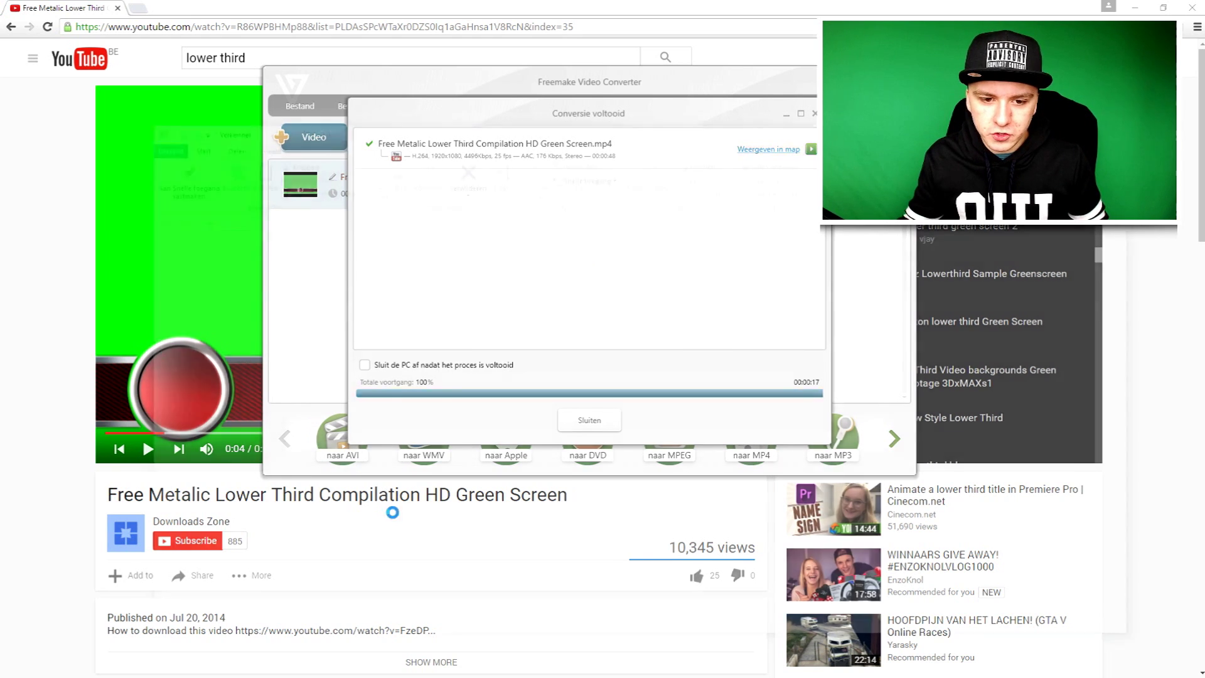
Drag the converted lower third MP4 from Explorer onto the Vegas timeline.
left_click_drag(394, 282, 382, 447)
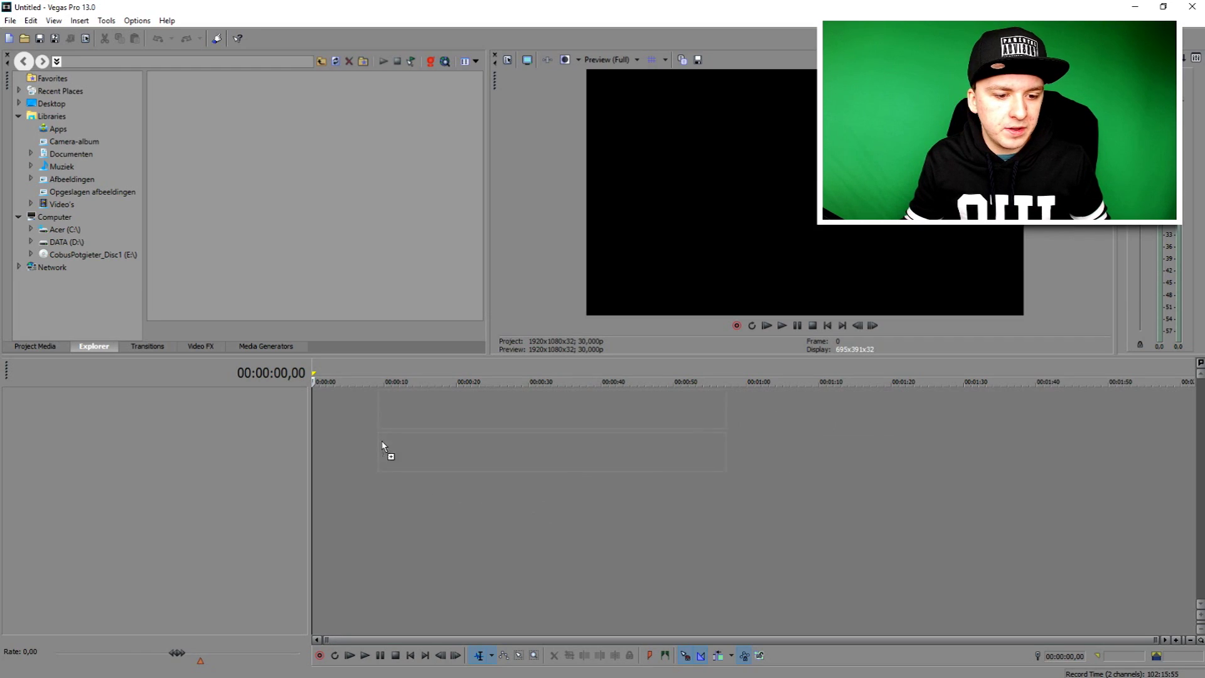
left_click_drag(333, 416, 332, 416)
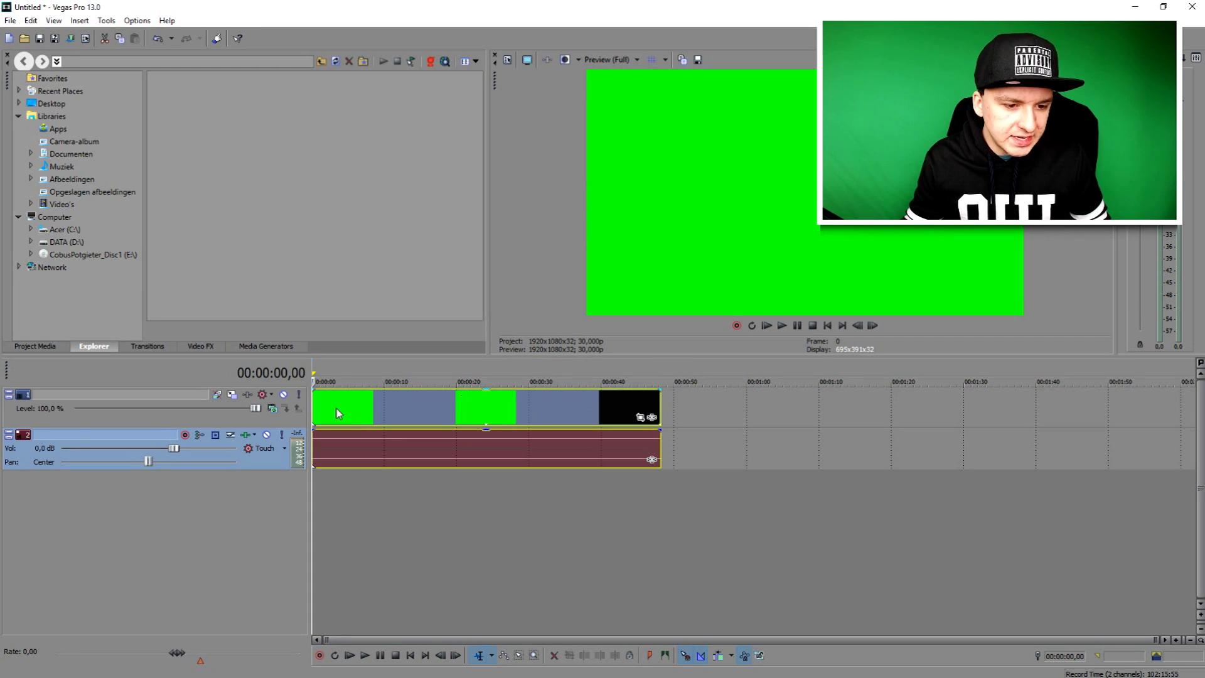
left_click(342, 412)
left_click(363, 413)
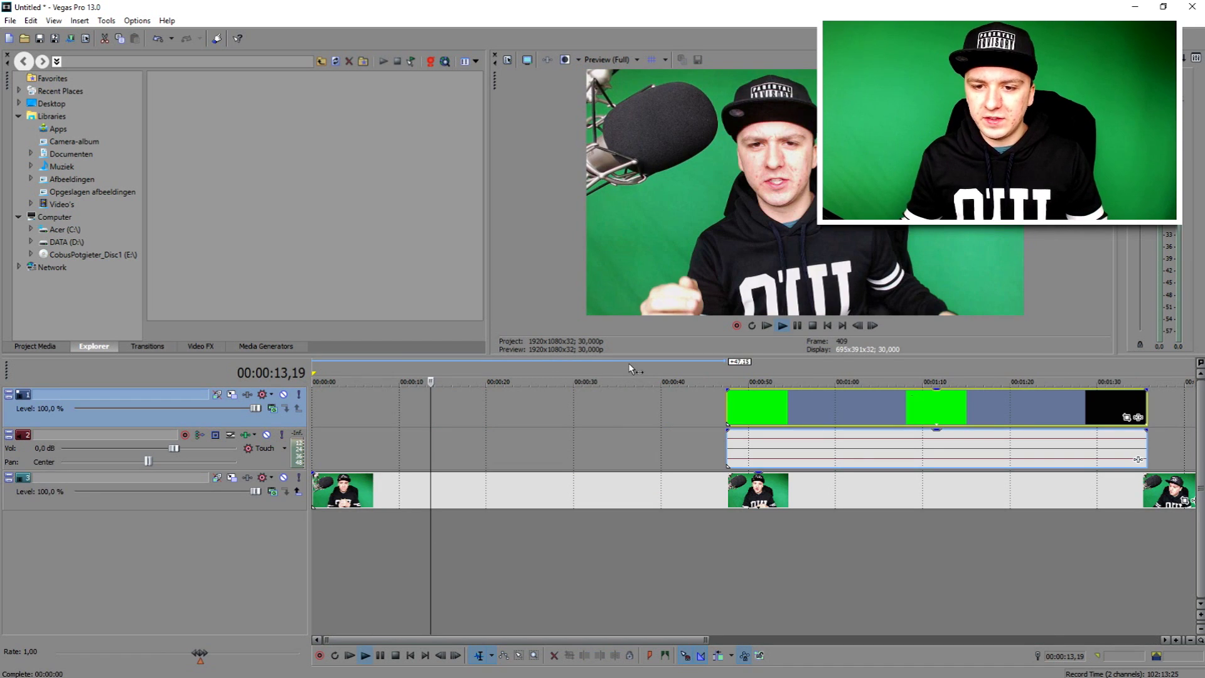
Move the lower third clips to 0:00 and set their opacity to 68%.
key("space")
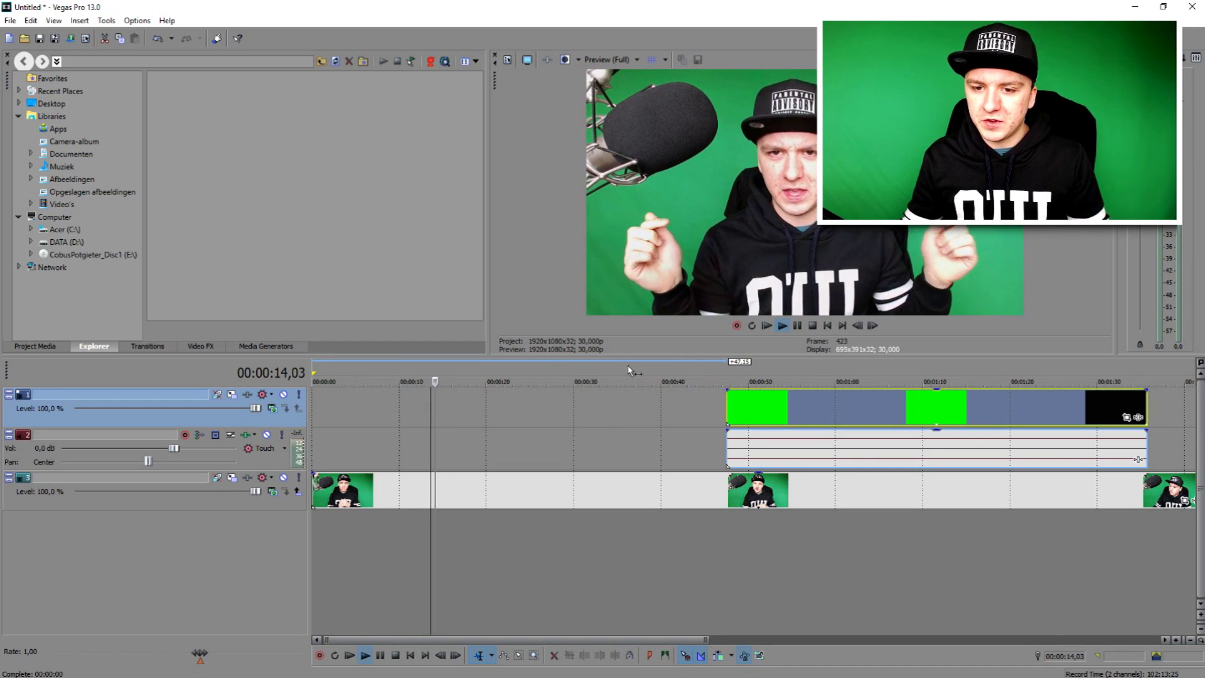
key("space")
left_click_drag(854, 407, 416, 416)
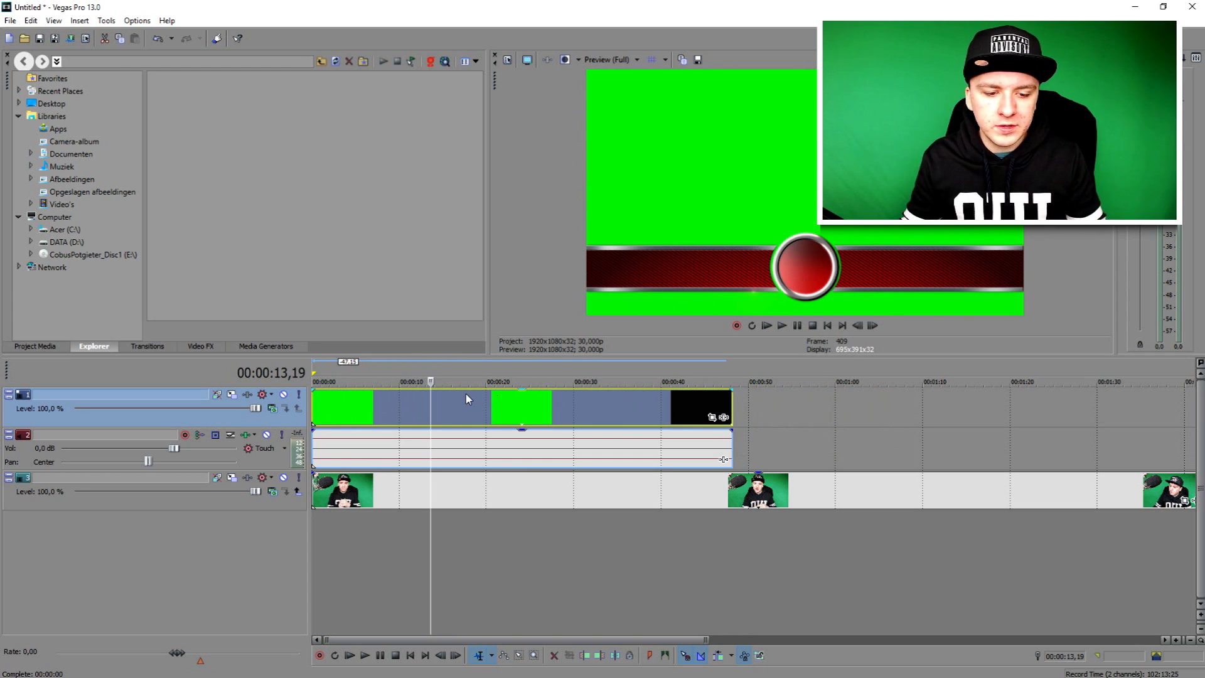
mouse_move(460, 390)
left_mouse_down()
mouse_move(458, 409)
mouse_move(460, 377)
left_mouse_up()
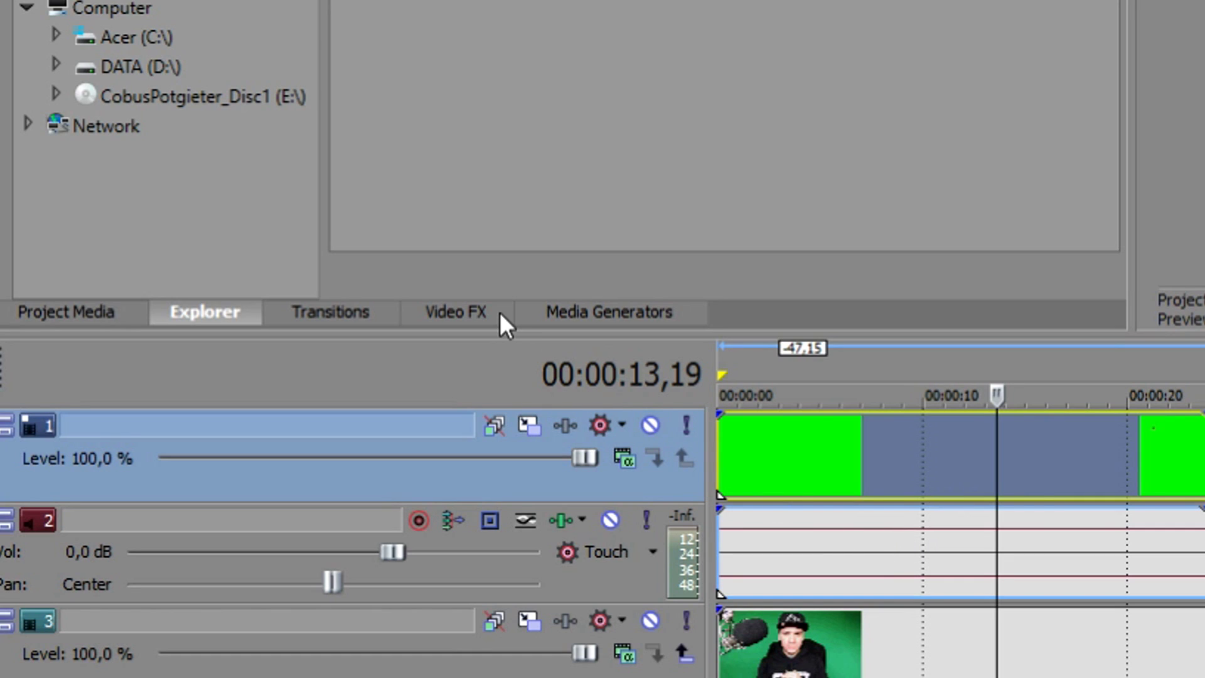
Apply the Sony Chroma Keyer effect to the lower third clip.
left_click(205, 350)
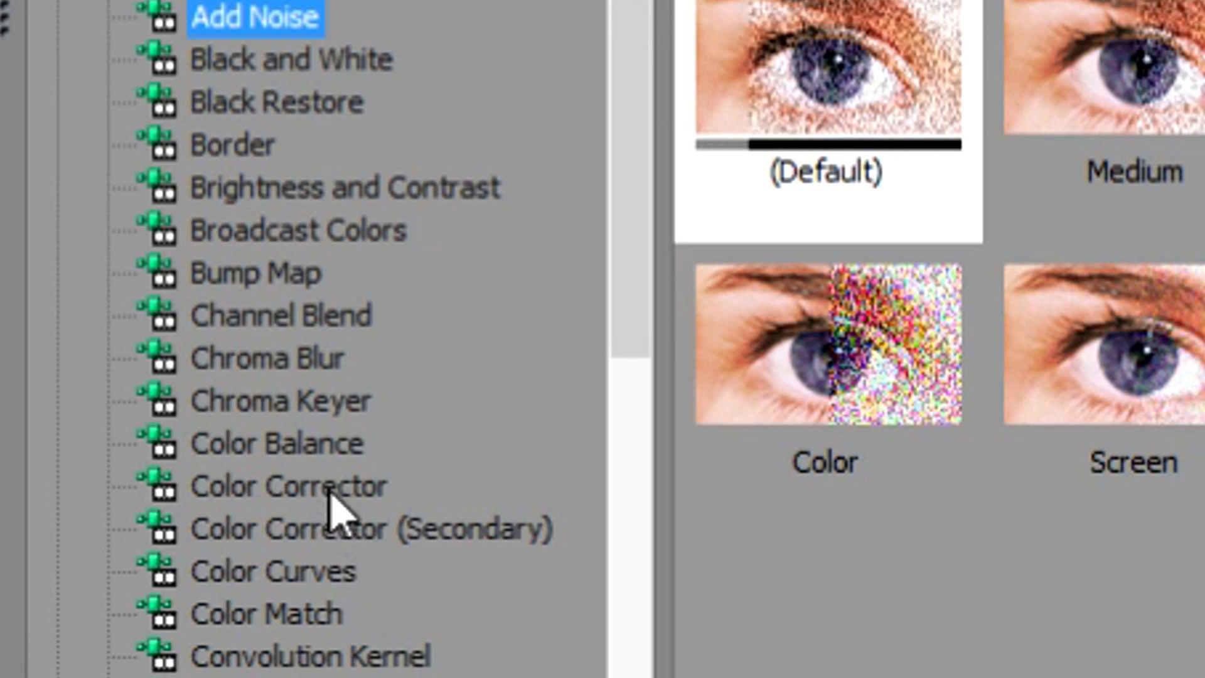
left_click(321, 405)
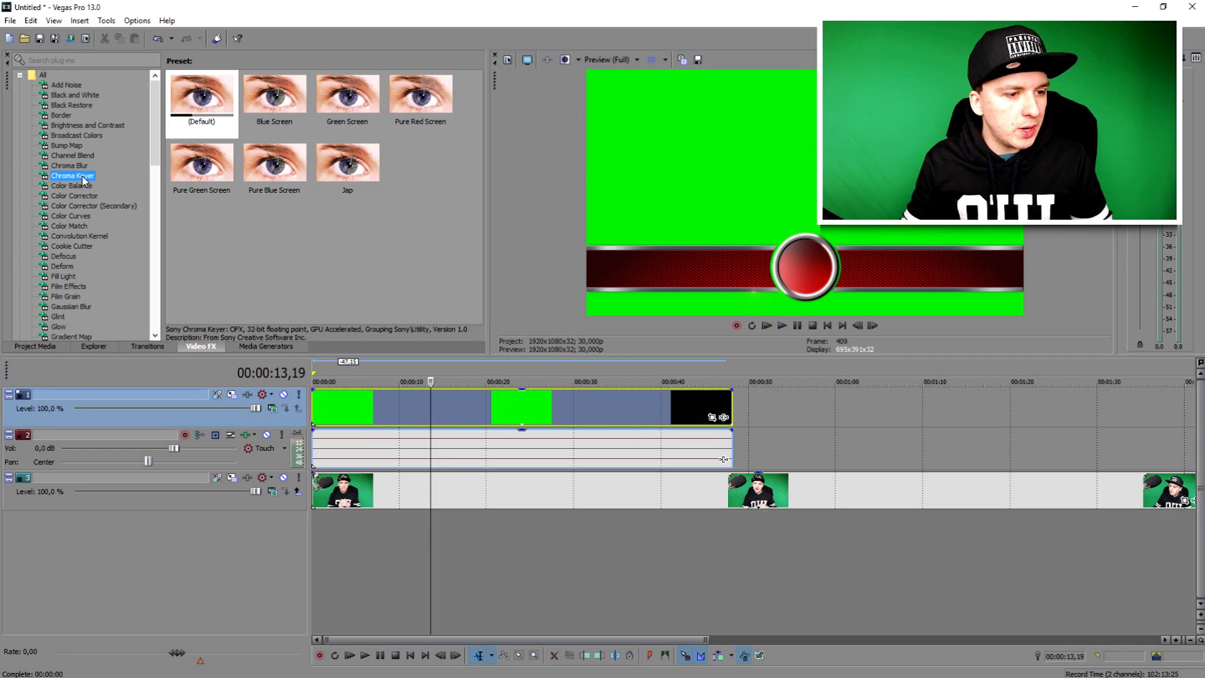
left_click_drag(84, 180, 386, 401)
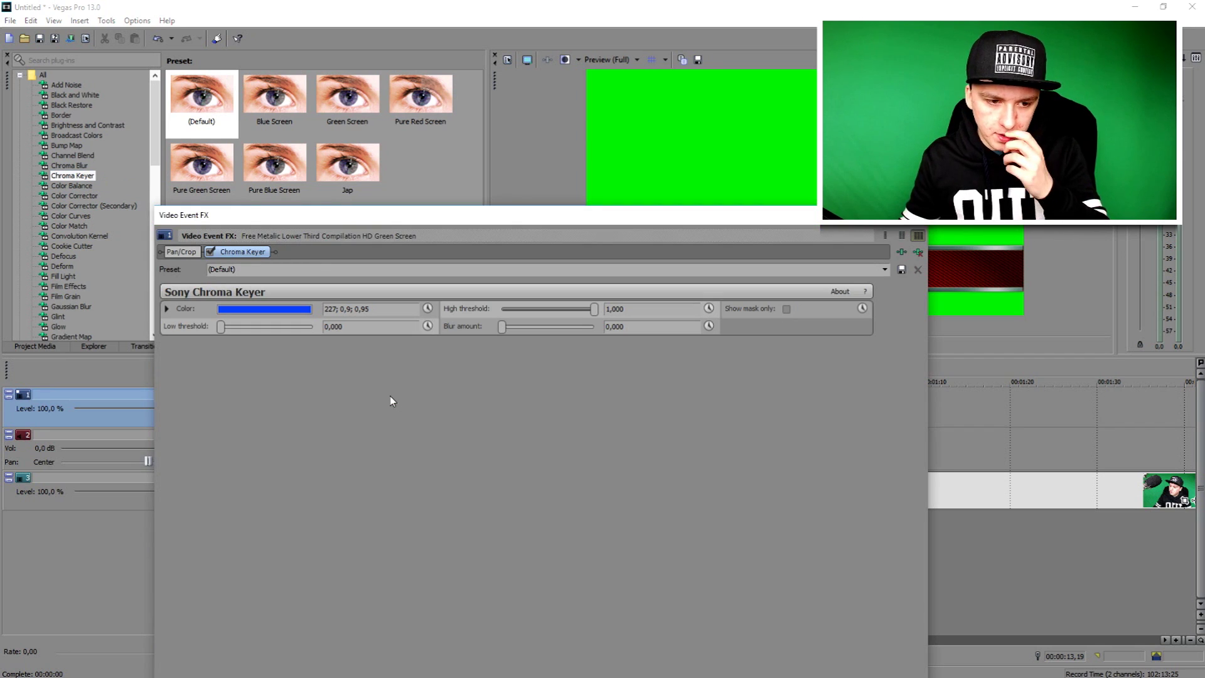
left_click_drag(377, 218, 597, 324)
left_click_drag(597, 324, 544, 339)
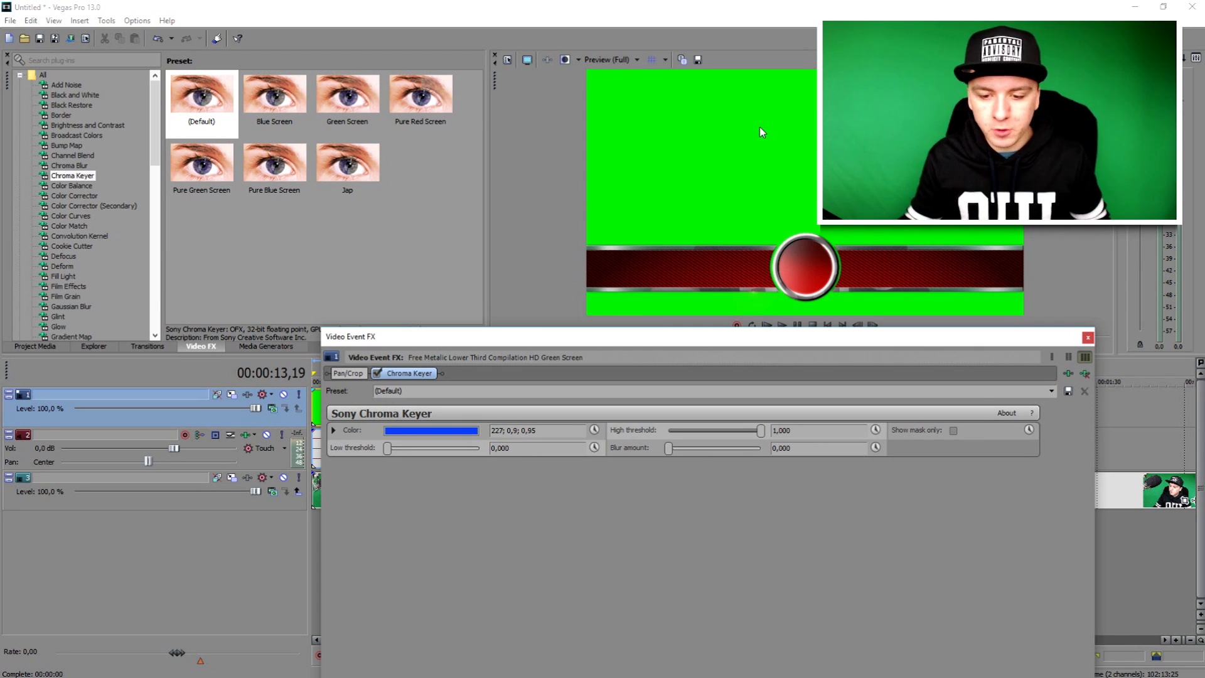
Sample the lower third's green backdrop as the Chroma Keyer key colour.
left_click(461, 435)
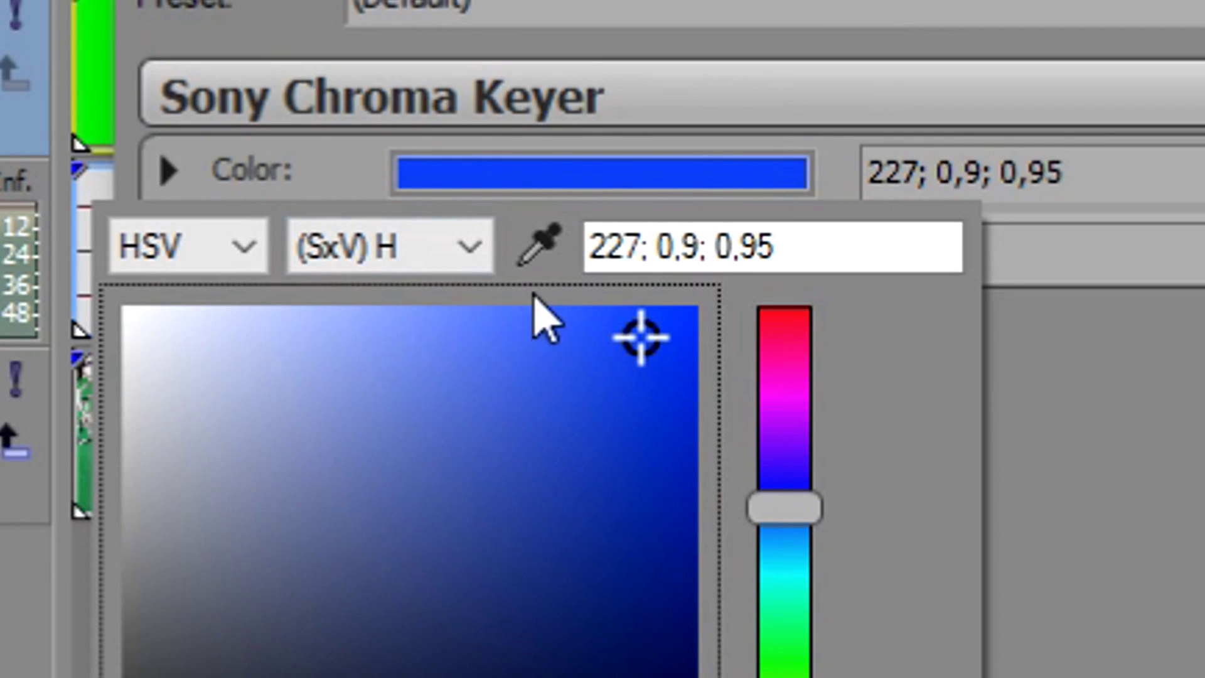
left_click(538, 262)
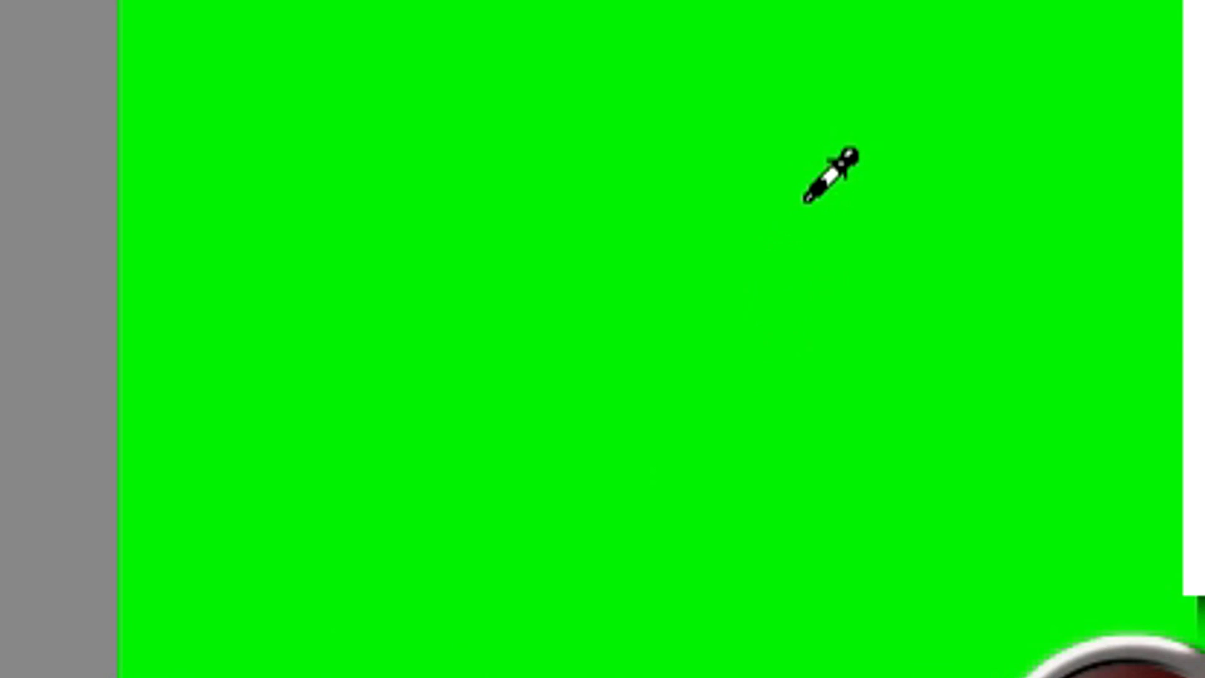
left_click(736, 140)
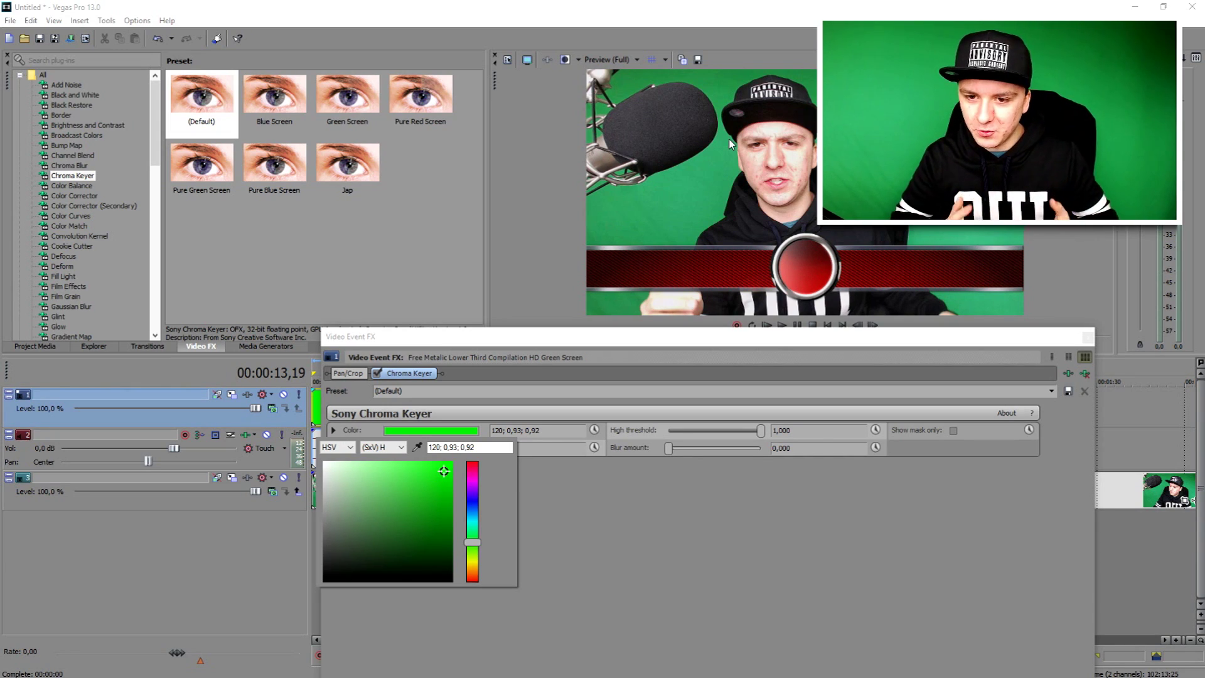
left_click(1093, 334)
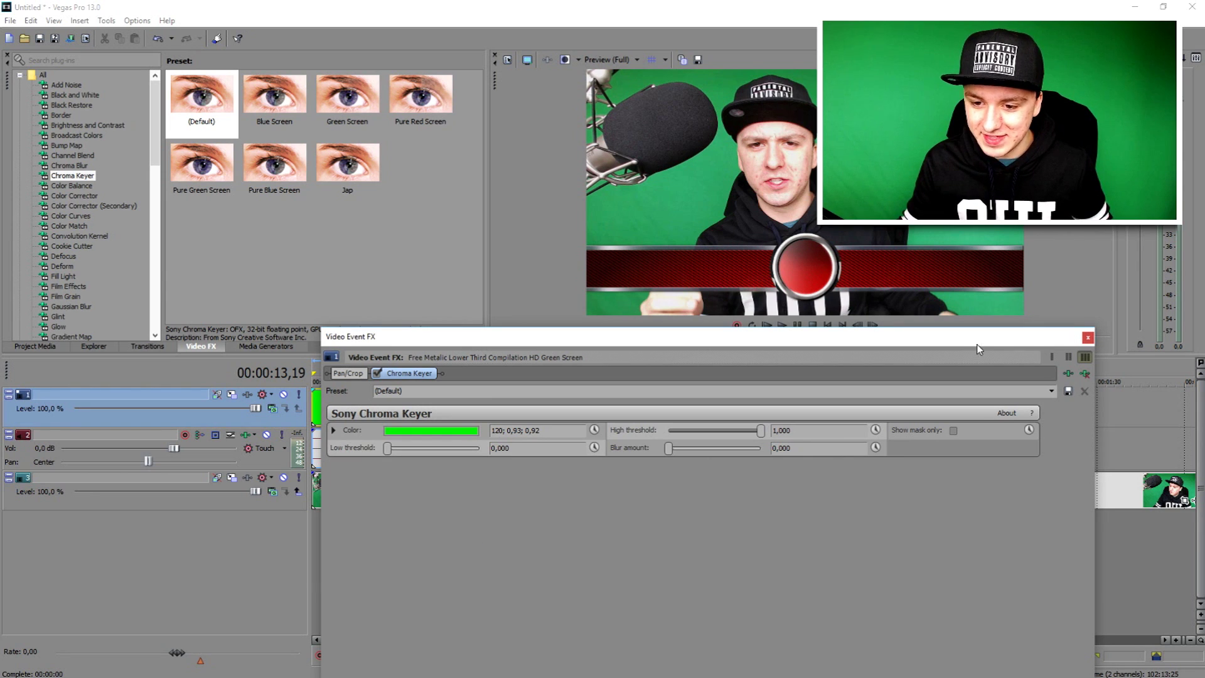
Apply the brightness and contrast effect to the talking-head clip on track 3.
left_click(1090, 339)
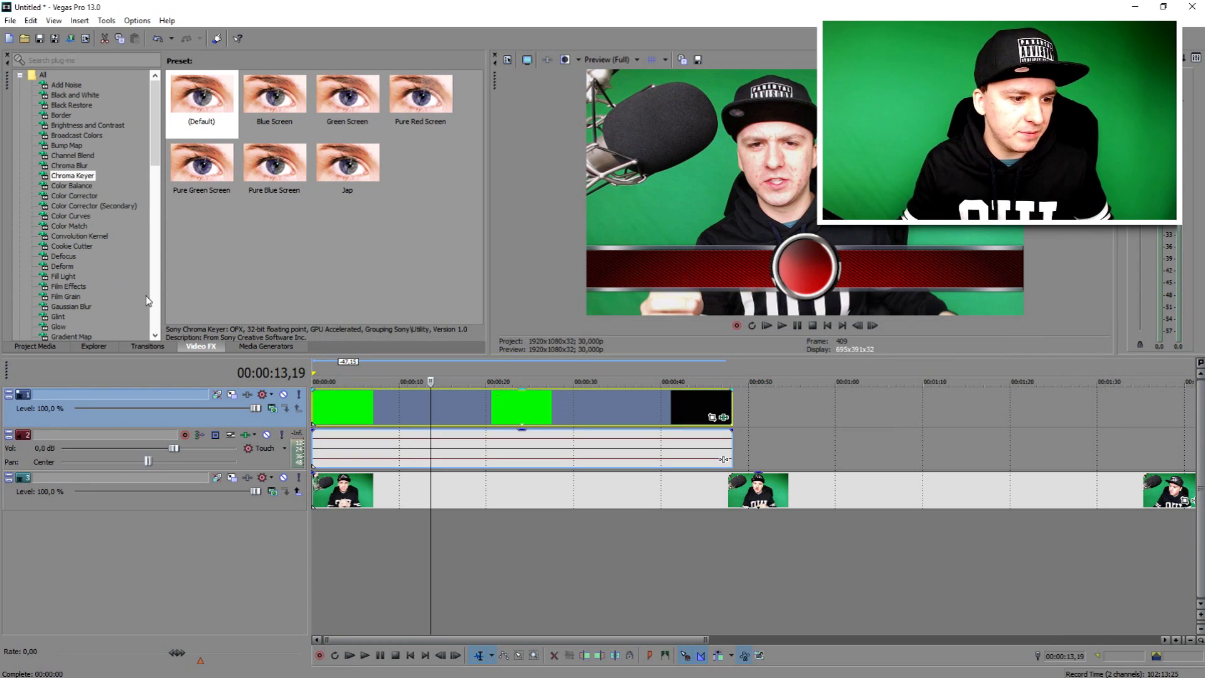
left_click_drag(72, 176, 281, 207)
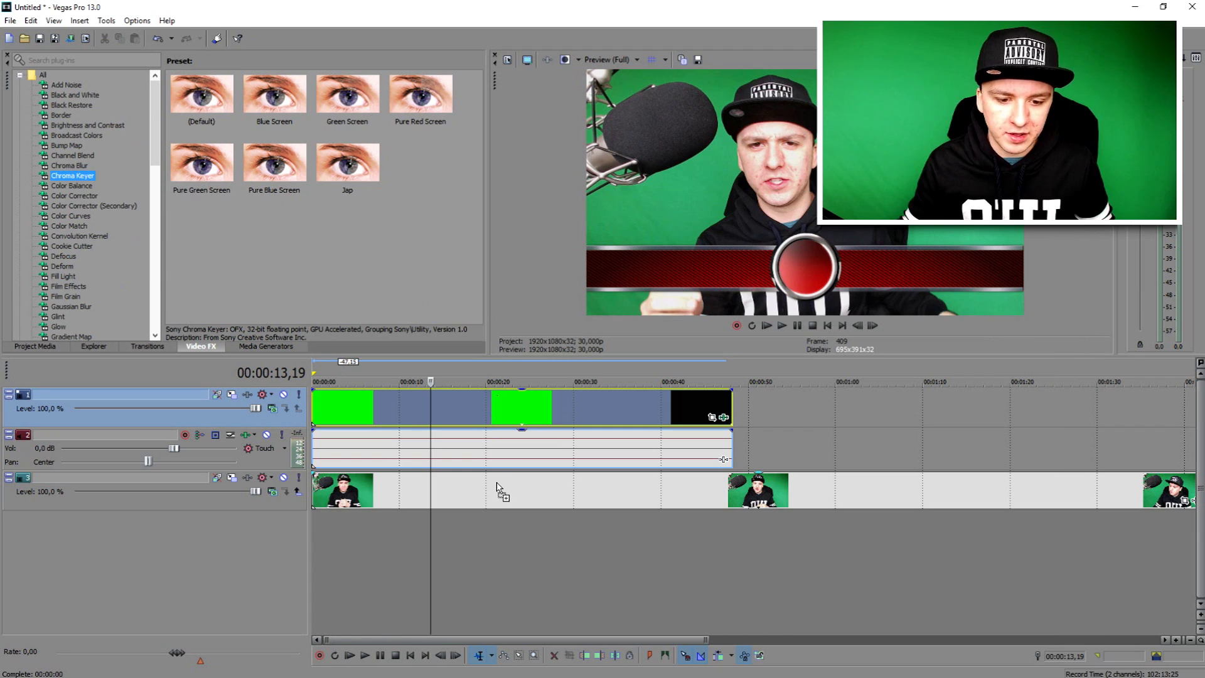
left_click_drag(497, 487, 499, 488)
Choose the Audition preset and play back the keyed result.
left_click(1048, 391)
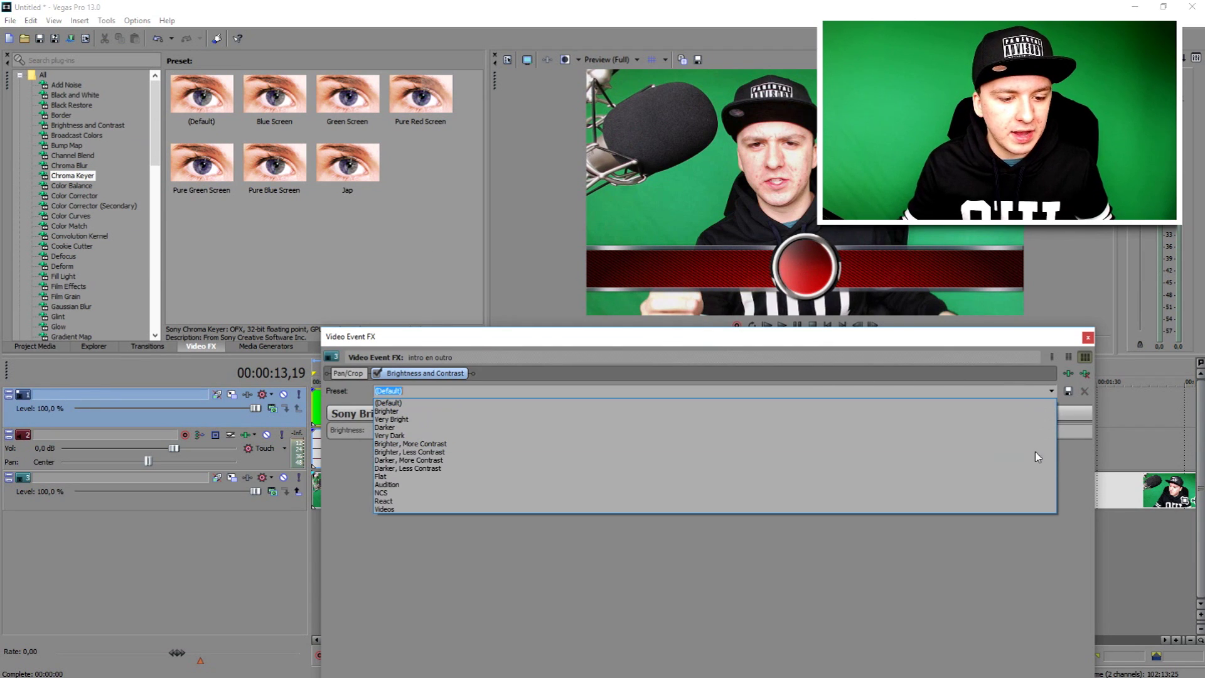
left_click(1023, 480)
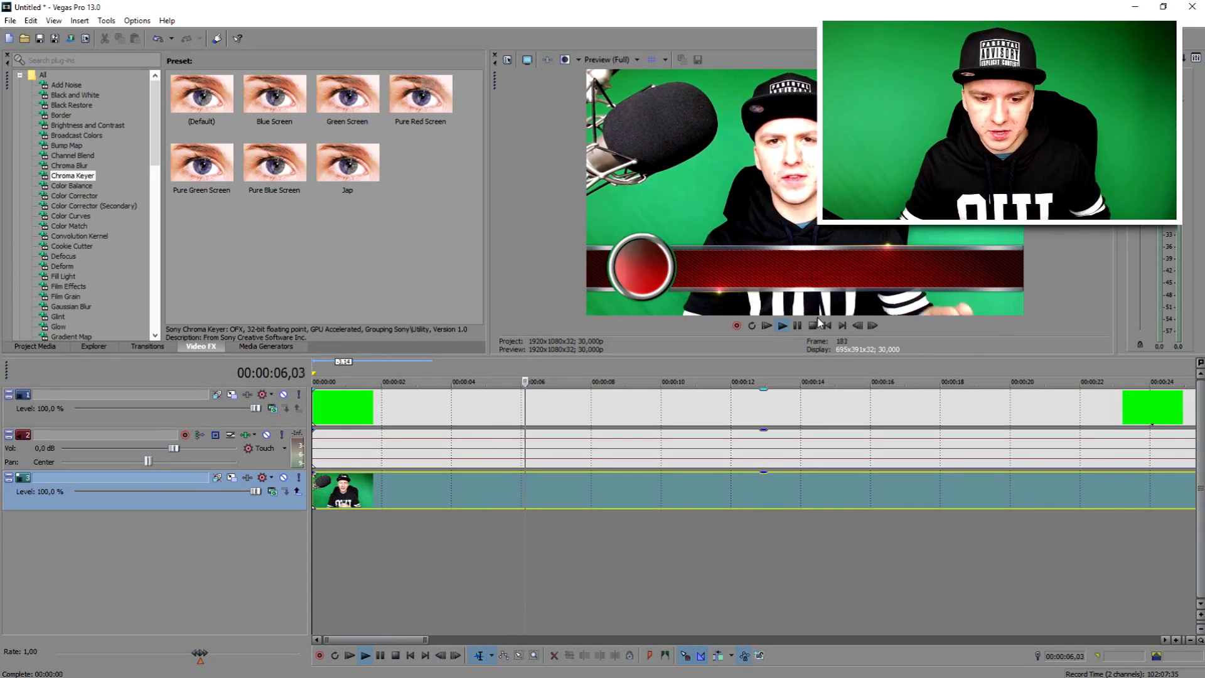
scroll(603, 370, "down", 3)
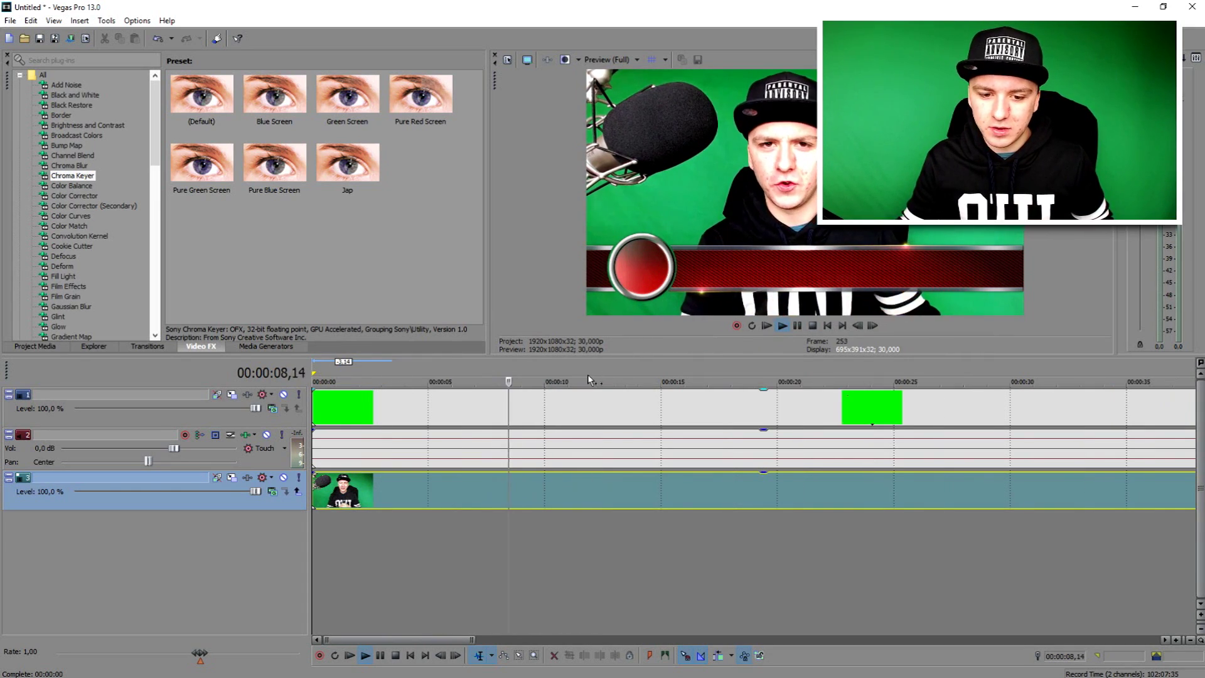
key("space")
Add a default Titles & Text clip to the timeline at 10 s.
left_click(266, 349)
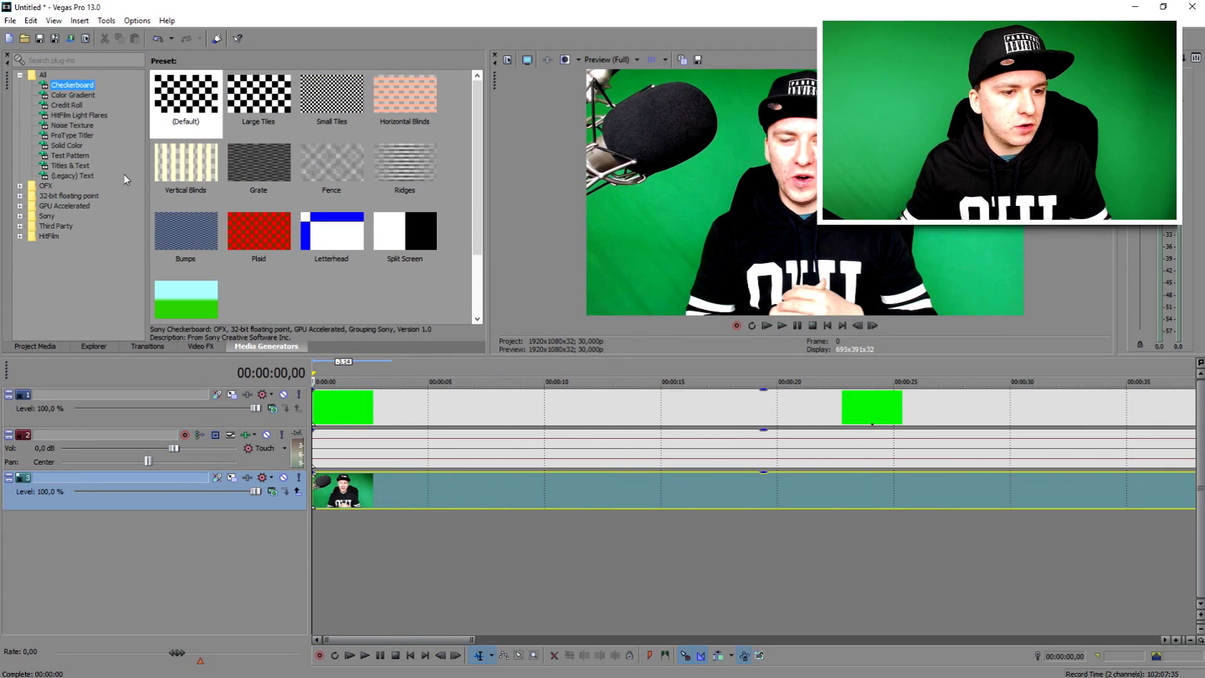
left_click_drag(186, 101, 537, 397)
left_click_drag(649, 423, 649, 460)
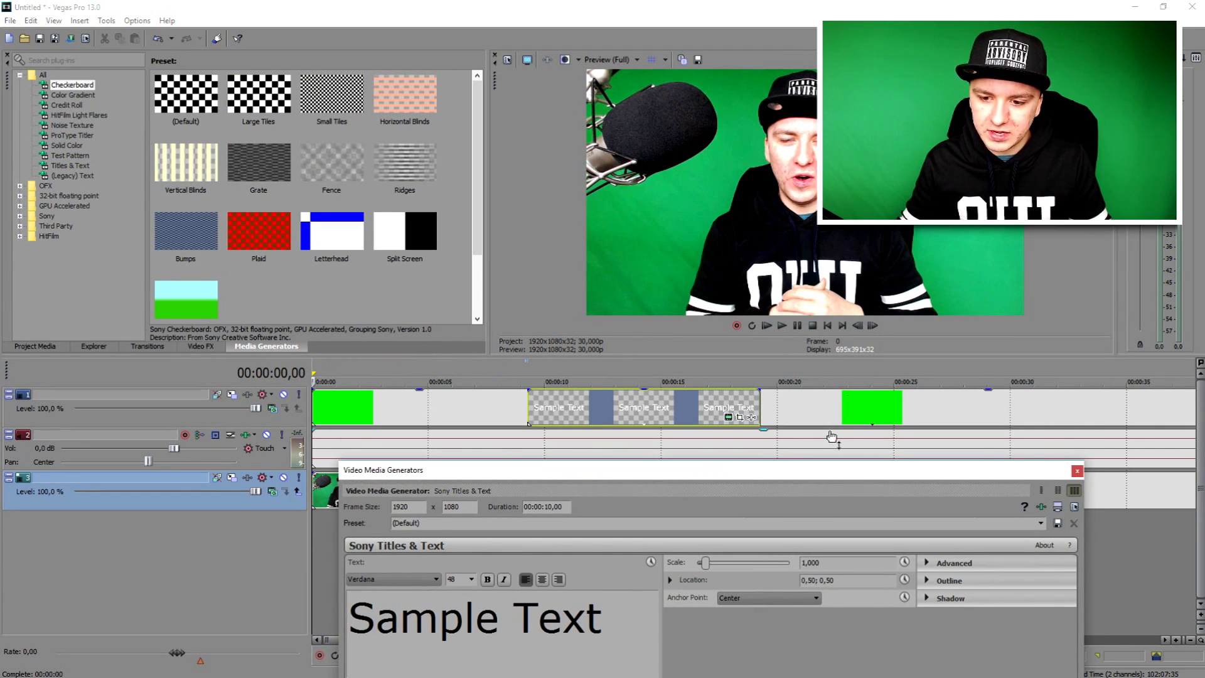
scroll(1137, 402, "down", 5)
Insert a new video track on top and select the word 'Sample' in the title.
right_click(655, 396)
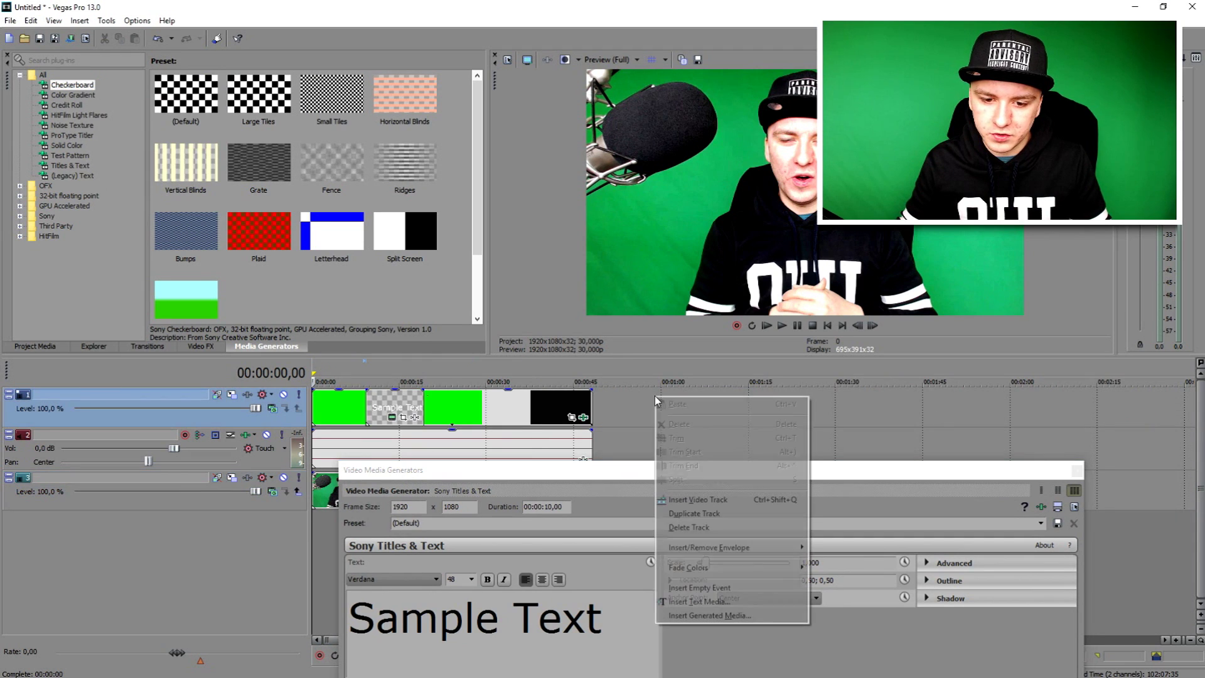
left_click(712, 495)
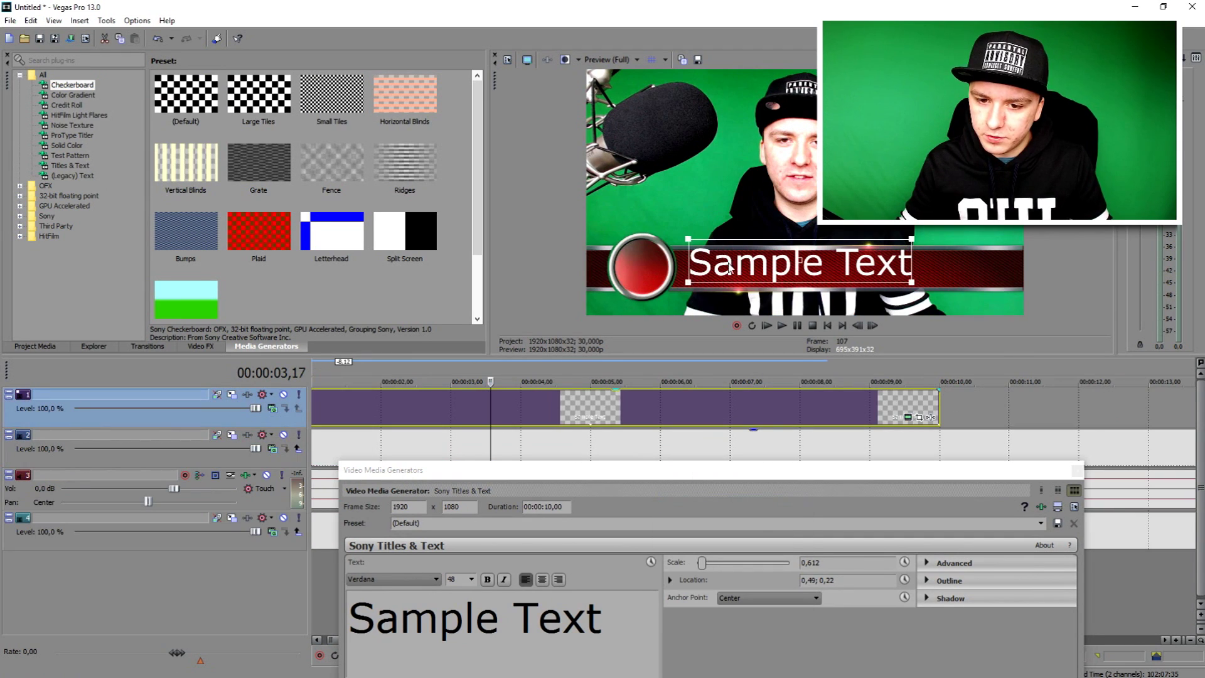
double_click(497, 607)
double_click(497, 606)
Change the title text to 'Sony Vegas Pro 13' and shrink it in the preview.
triple_click(492, 602)
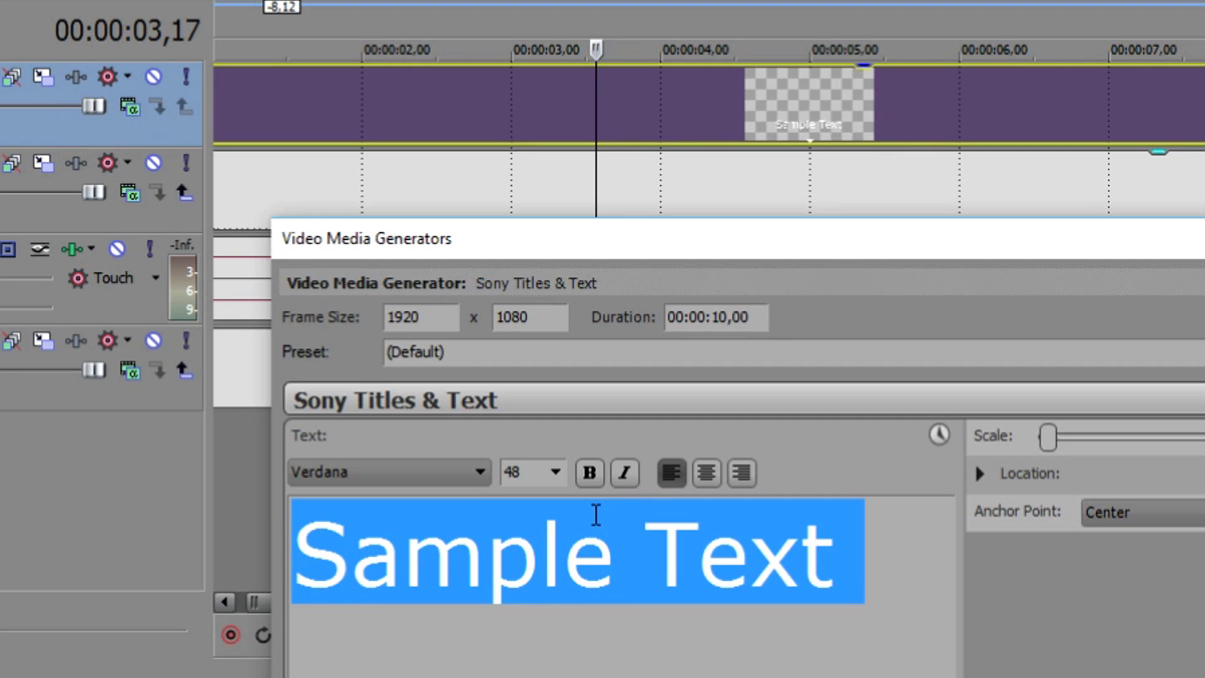
type("Sony Vegas Pero")
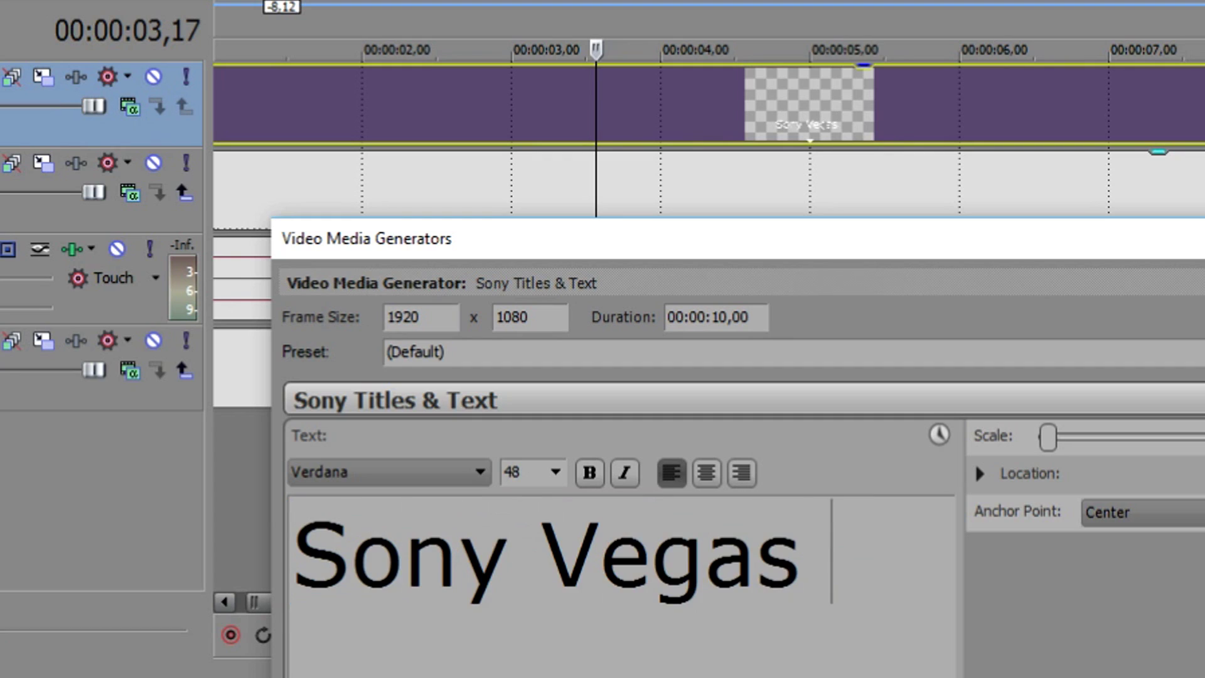
key("BackSpace")
key("BackSpace")
key("BackSpace")
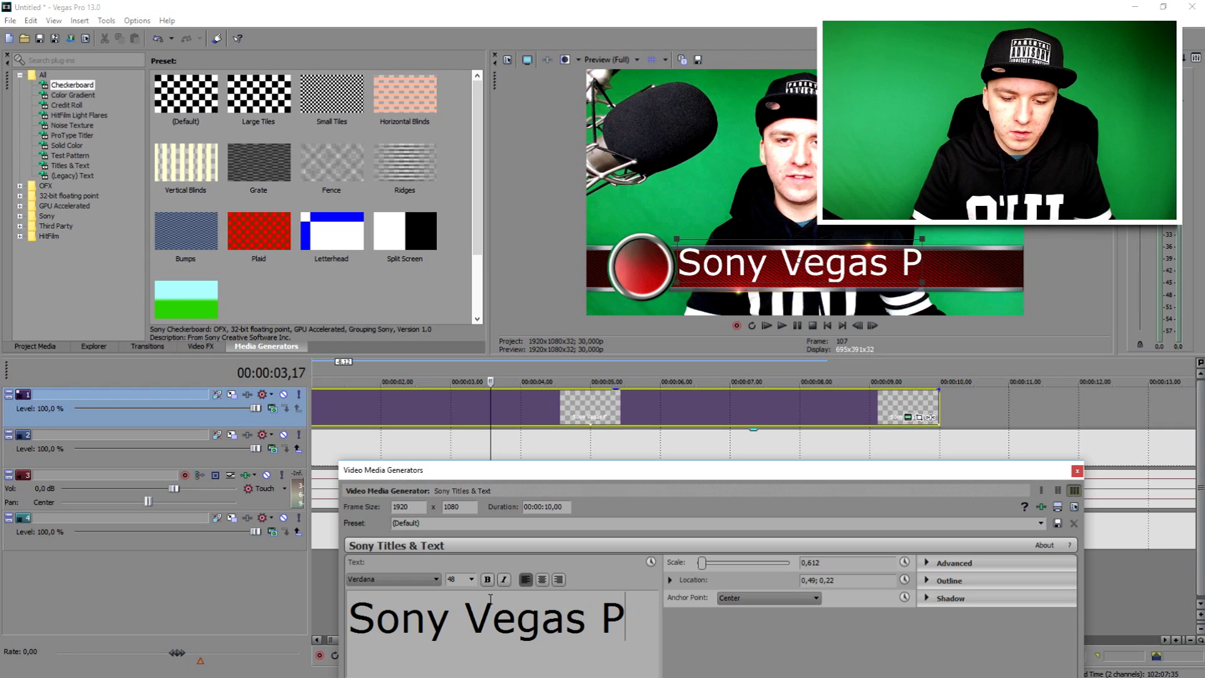
type("ro 13")
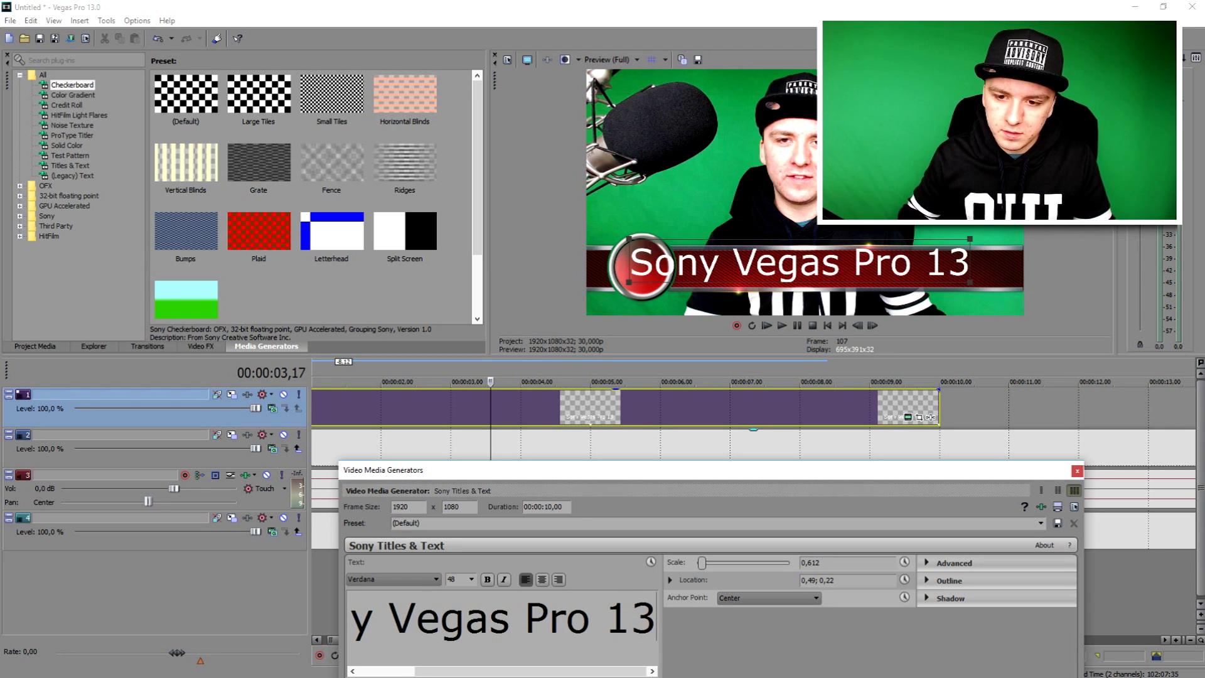
left_click(972, 240)
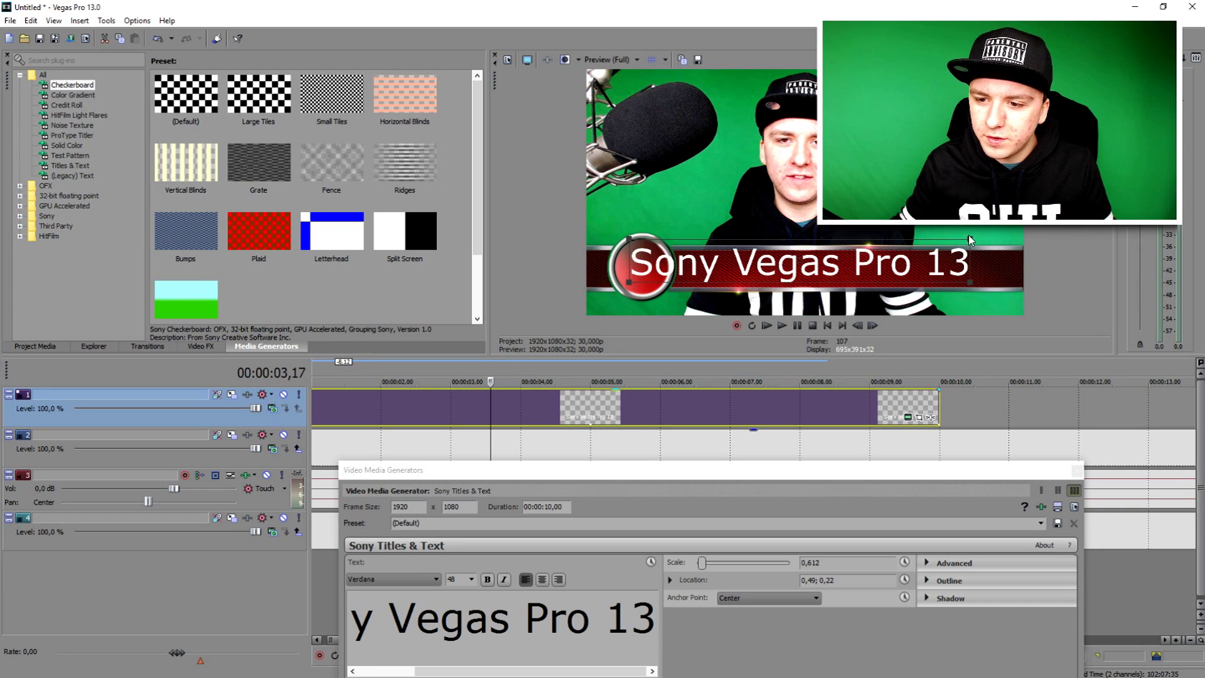
left_click_drag(971, 240, 932, 248)
Set the title font to Viper Squadron Solid and nudge it onto the red bar.
triple_click(457, 628)
left_click(435, 579)
left_click(409, 484)
key("Down")
key("Down")
key("Down")
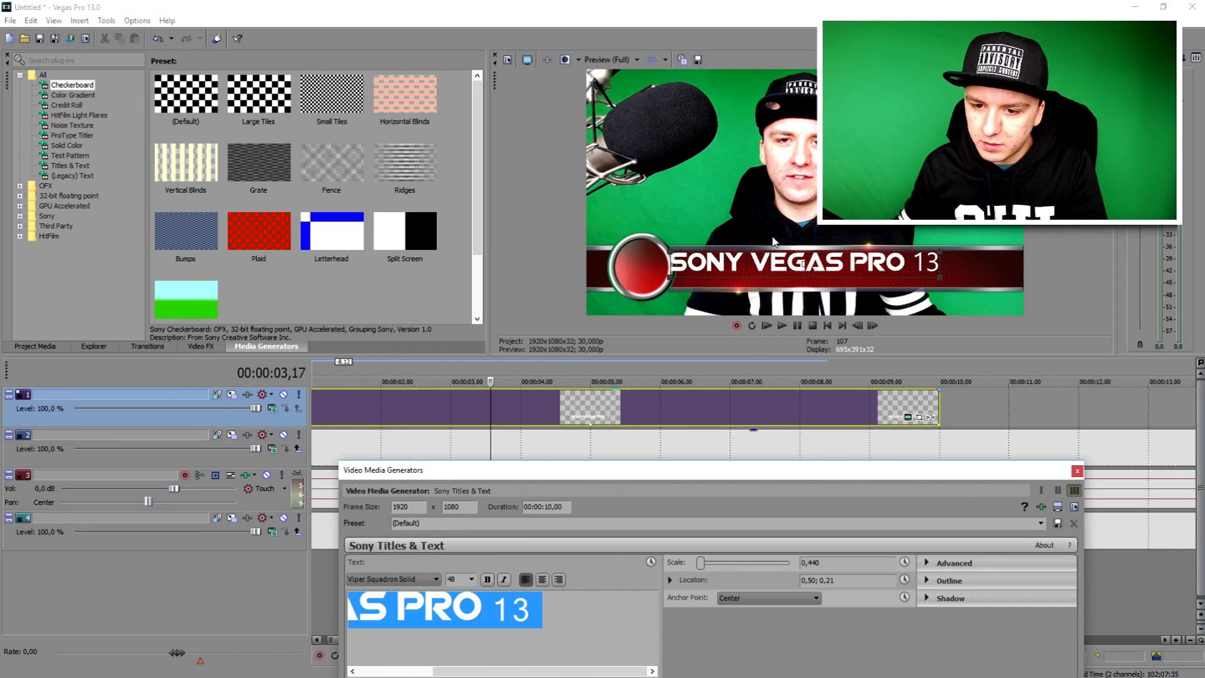
left_click_drag(767, 263, 776, 271)
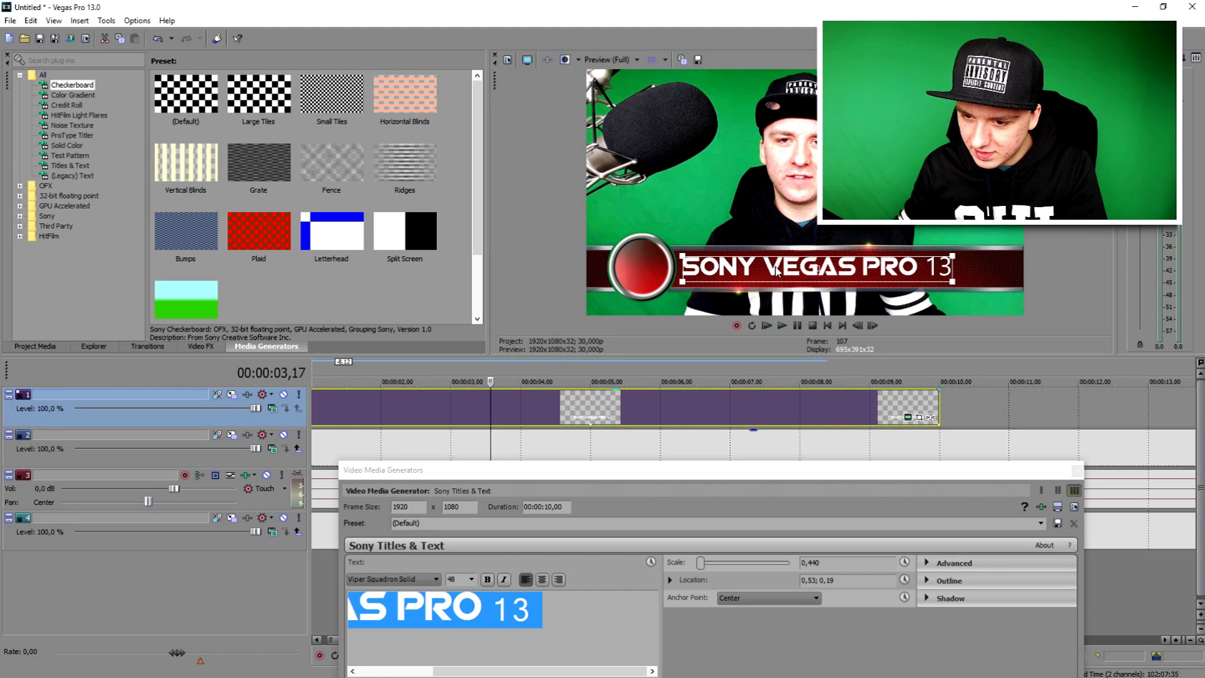
left_click(1072, 472)
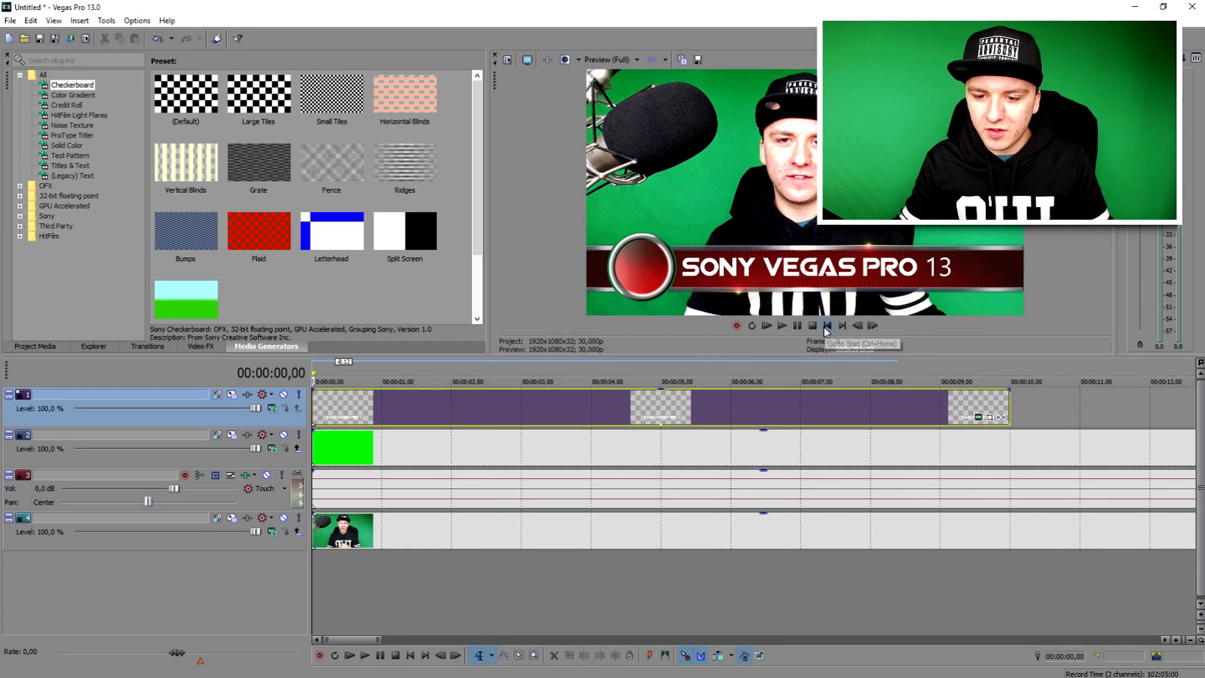
Give the title event a fade-in, shift it about 1 s later, and preview playback.
left_click_drag(319, 393, 456, 411)
key("space")
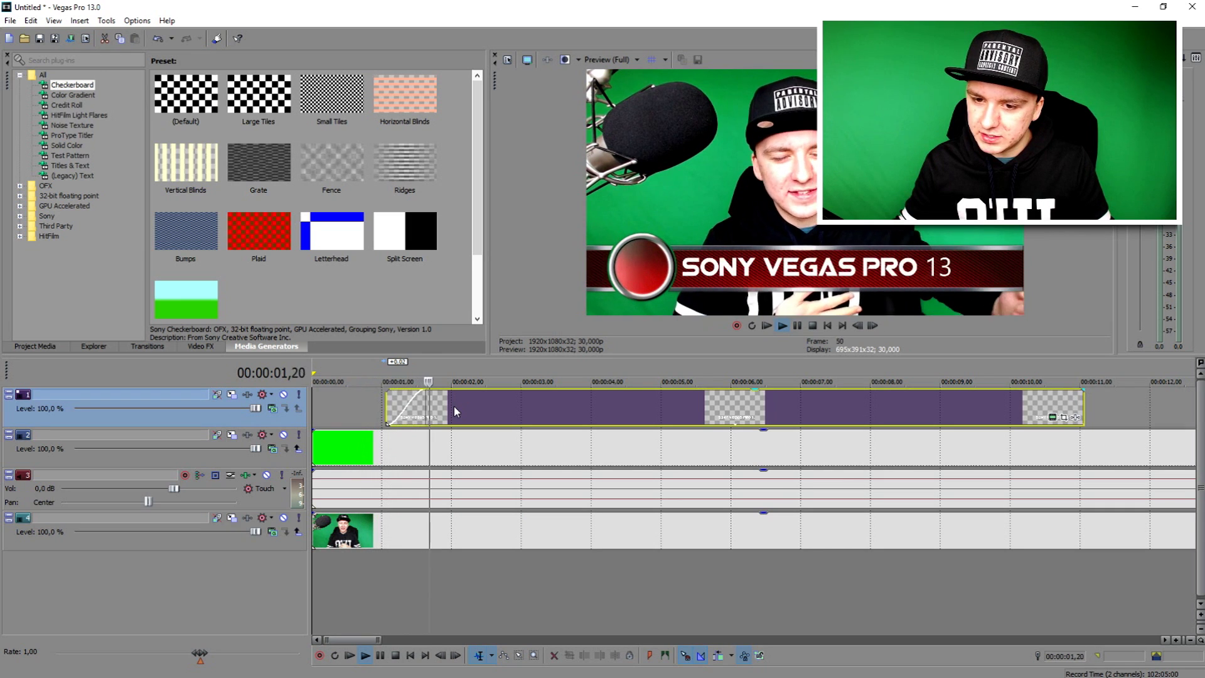
key("space")
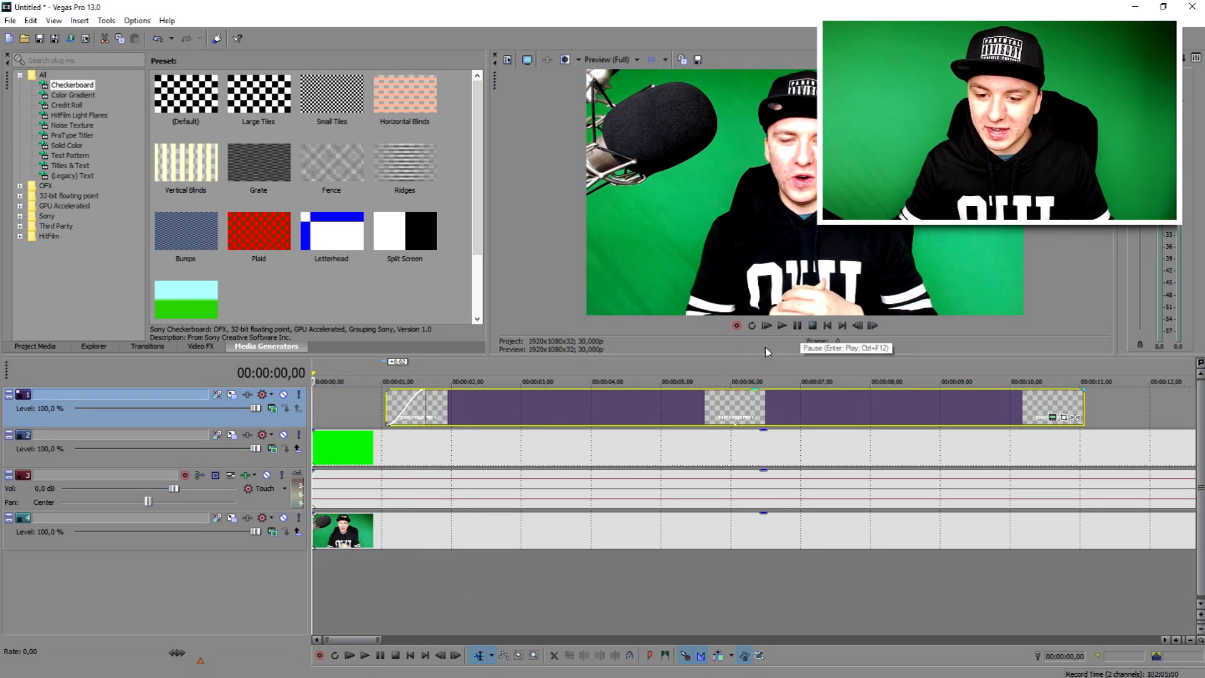
scroll(566, 401, "up", 3)
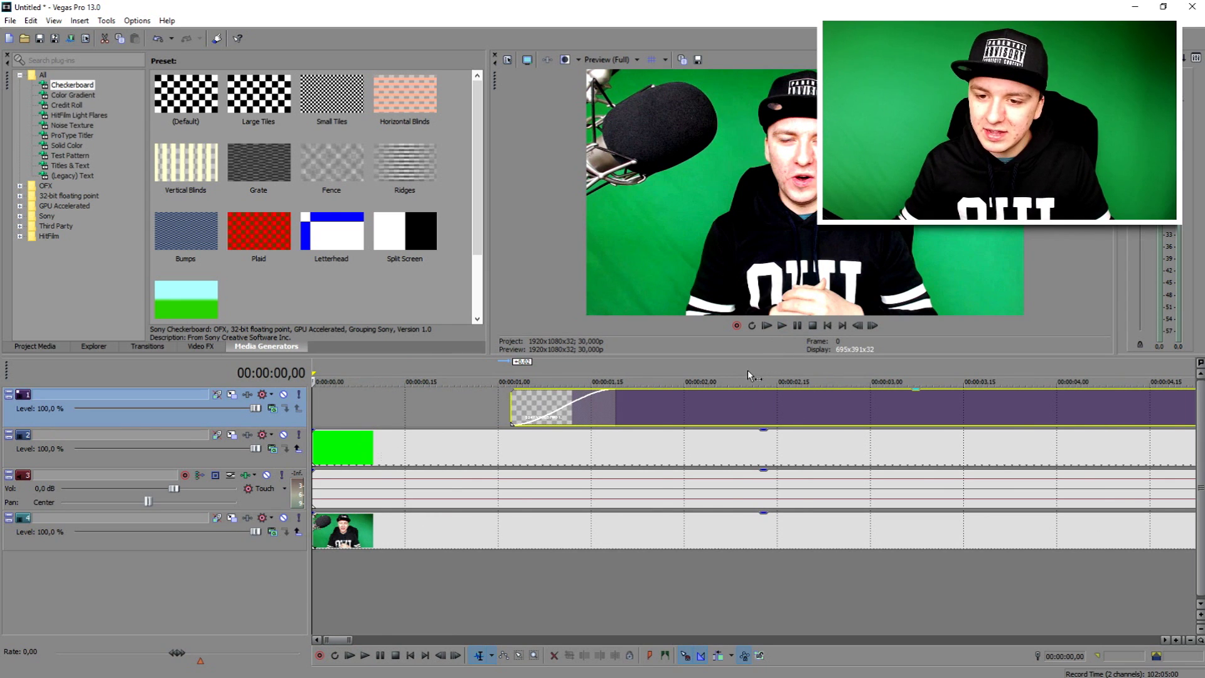
scroll(728, 408, "down", 3)
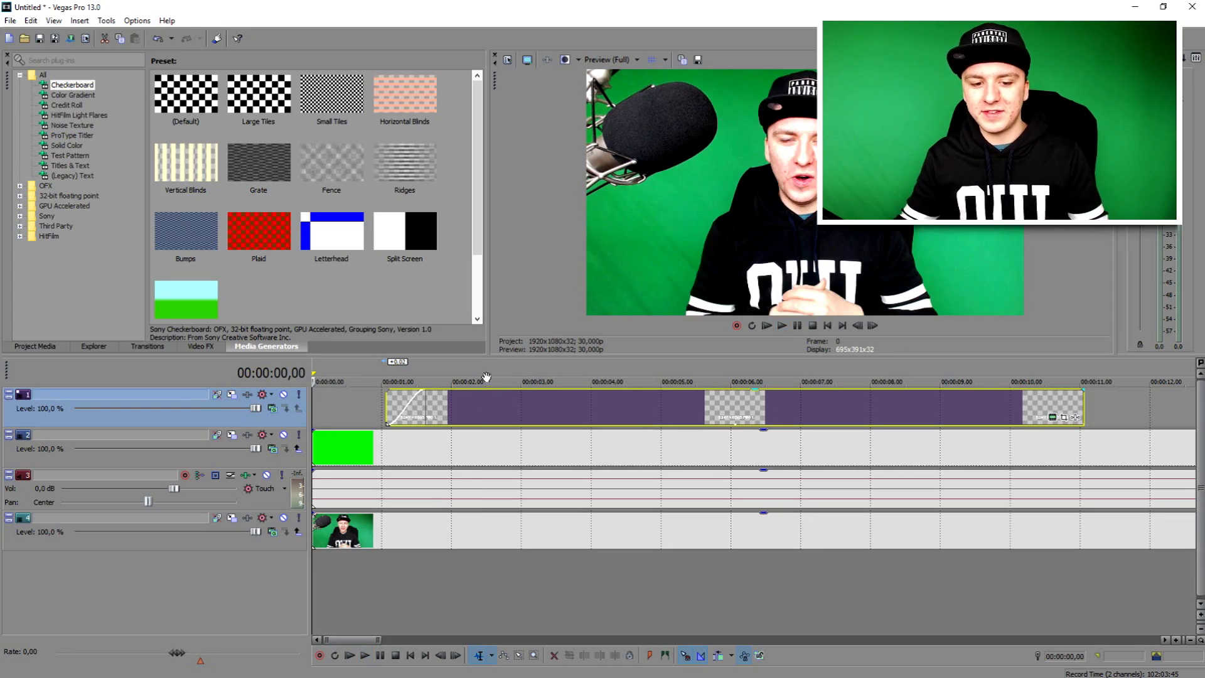
Scrub the playhead to about 2.6 s and 6 s to check the keyed lower third.
left_click(492, 365)
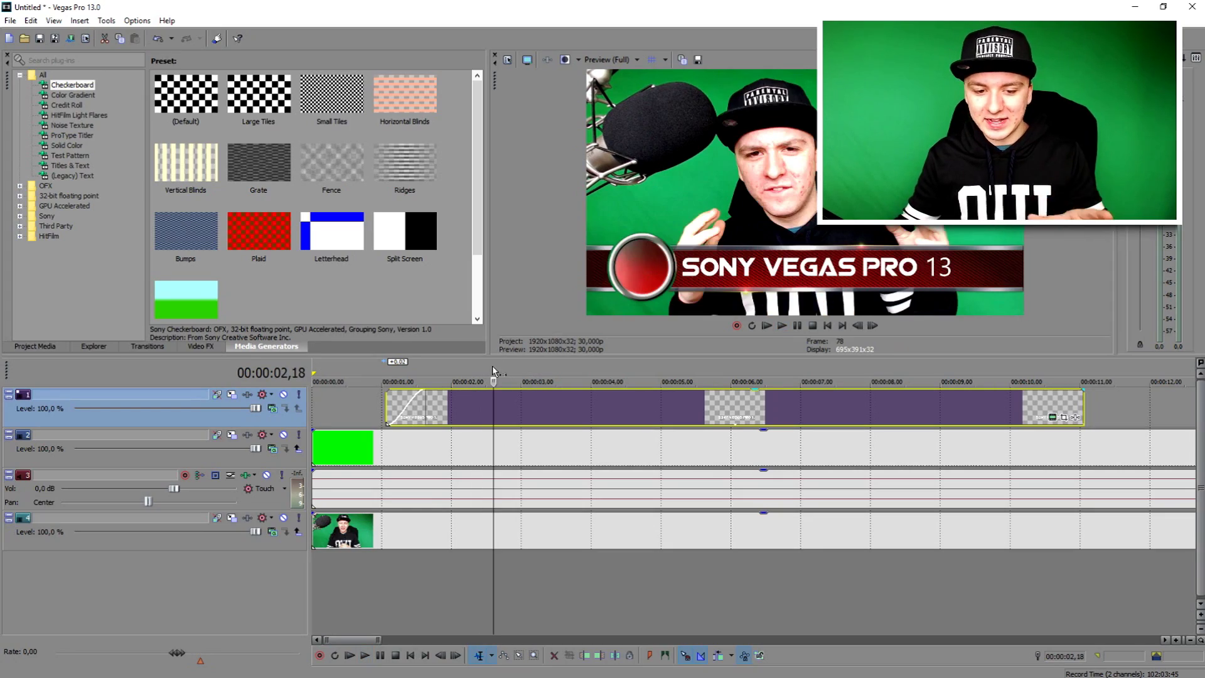
scroll(490, 371, "down", 3)
left_click(545, 363)
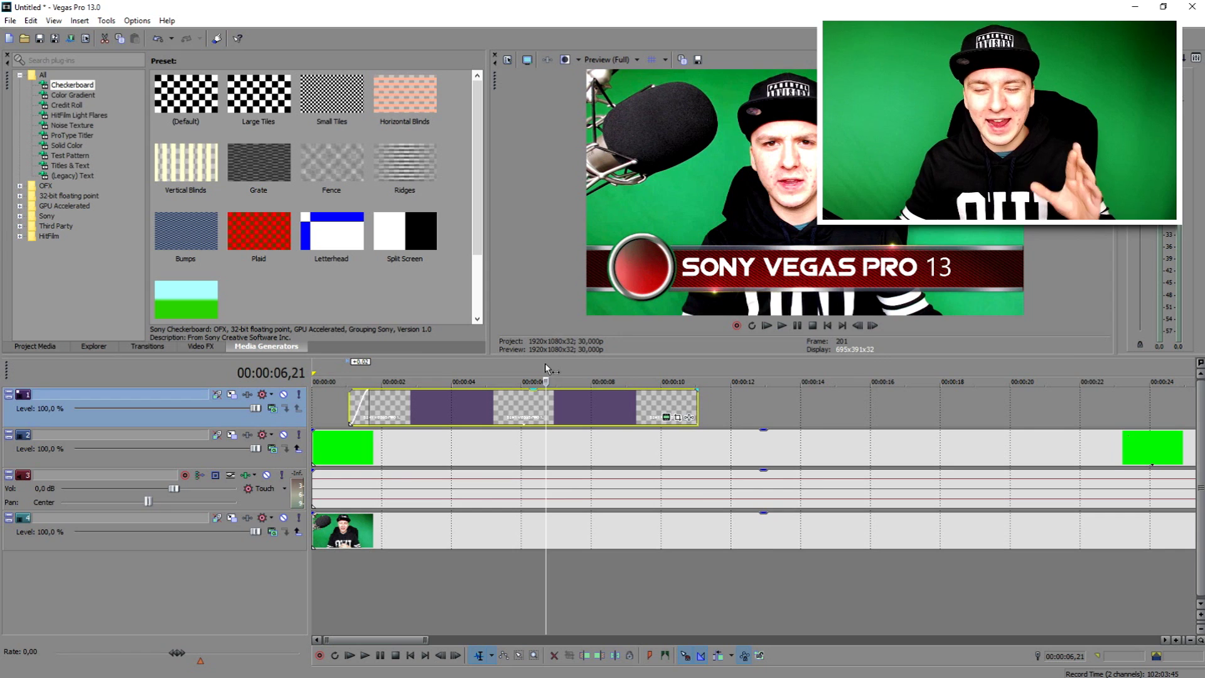
scroll(431, 409, "down", 3)
scroll(430, 409, "up", 4)
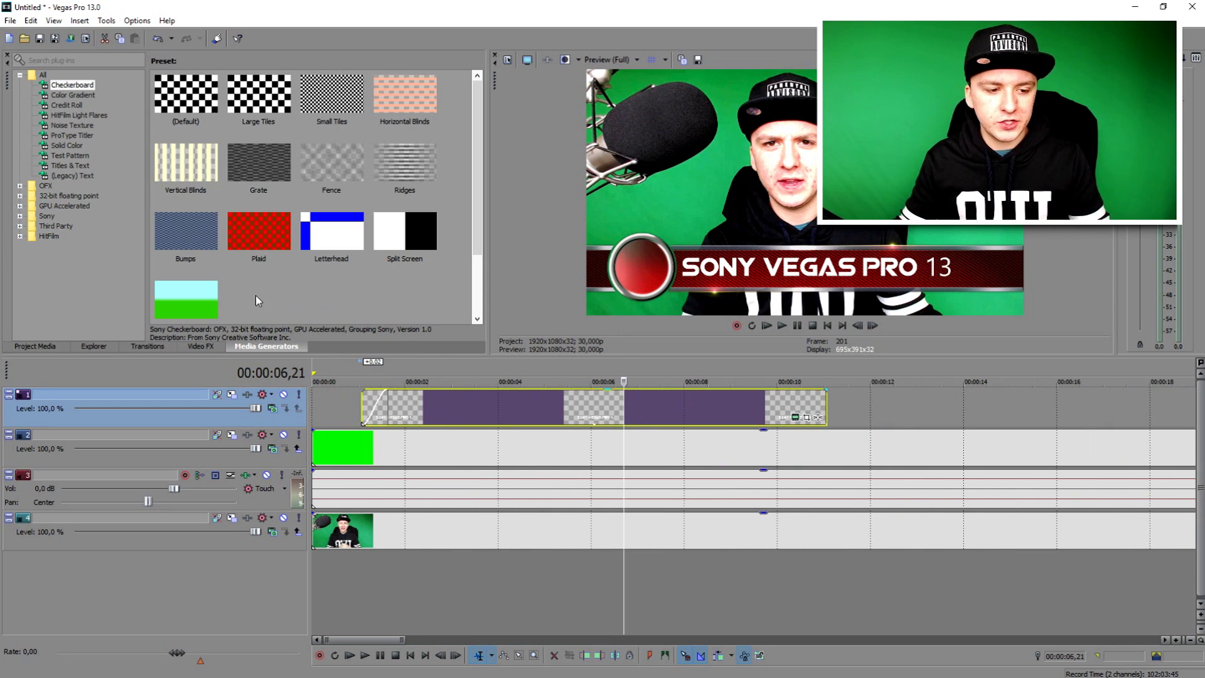
Show the Video FX list, select the green lower-third track, and play it from the start.
left_click(196, 344)
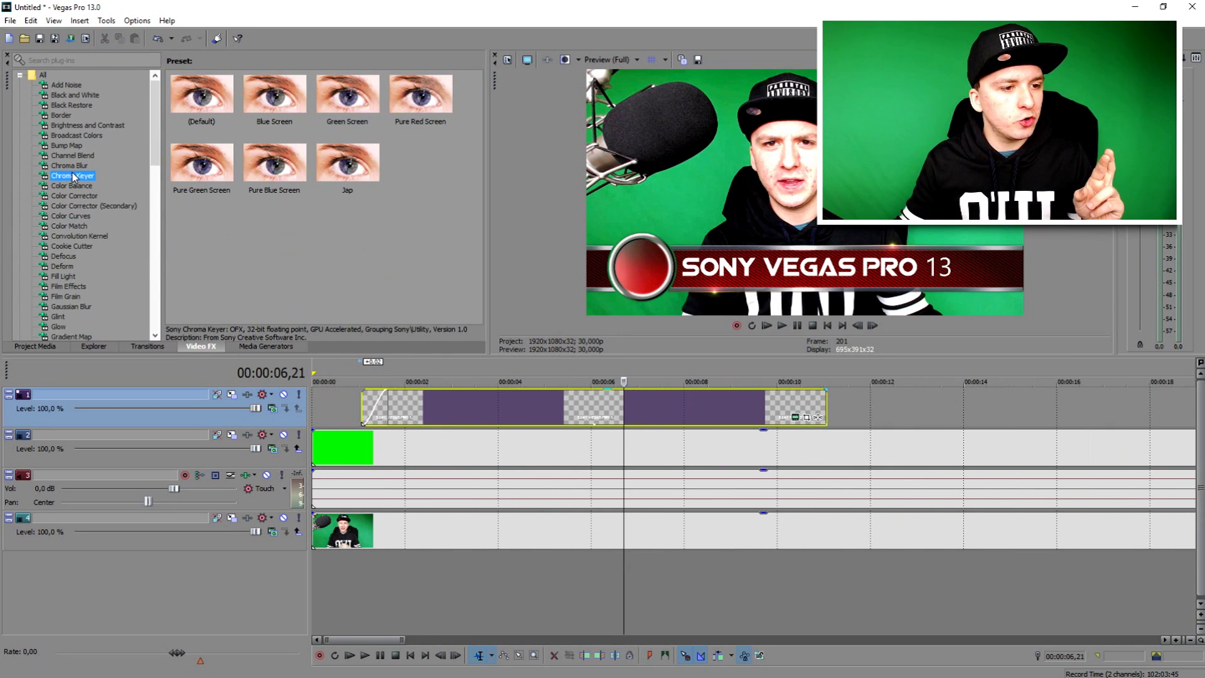
left_click(346, 453)
left_click(433, 455)
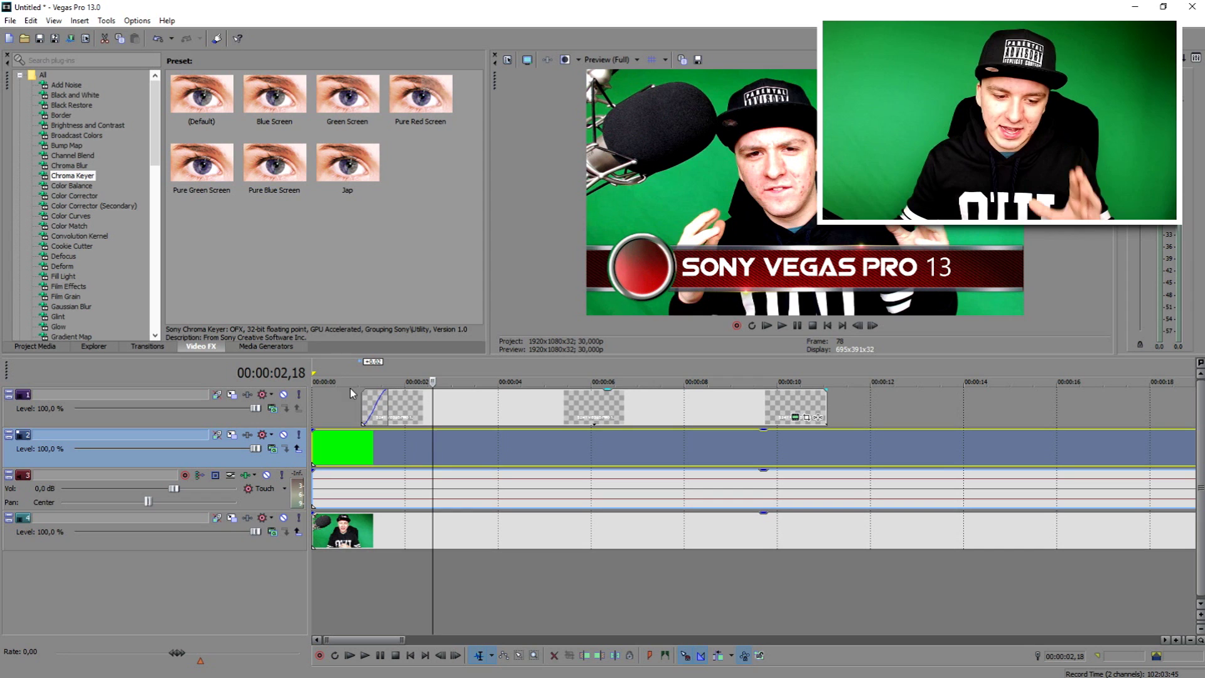
left_click(825, 328)
key("space")
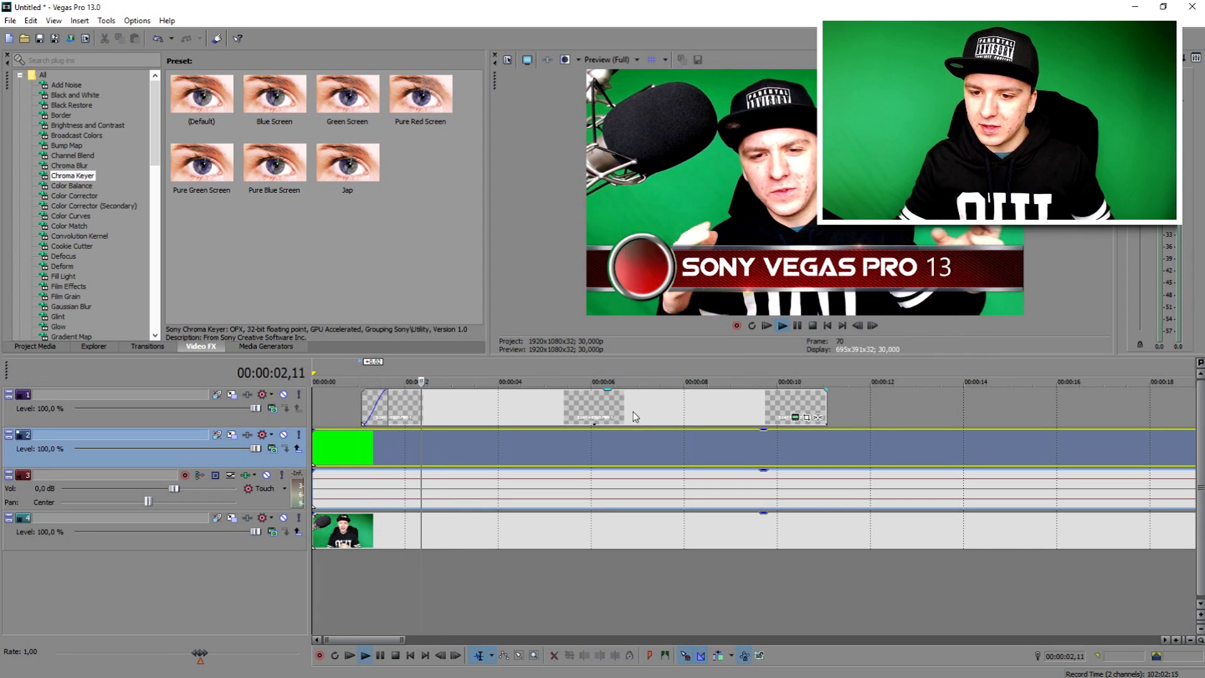
left_click(783, 326)
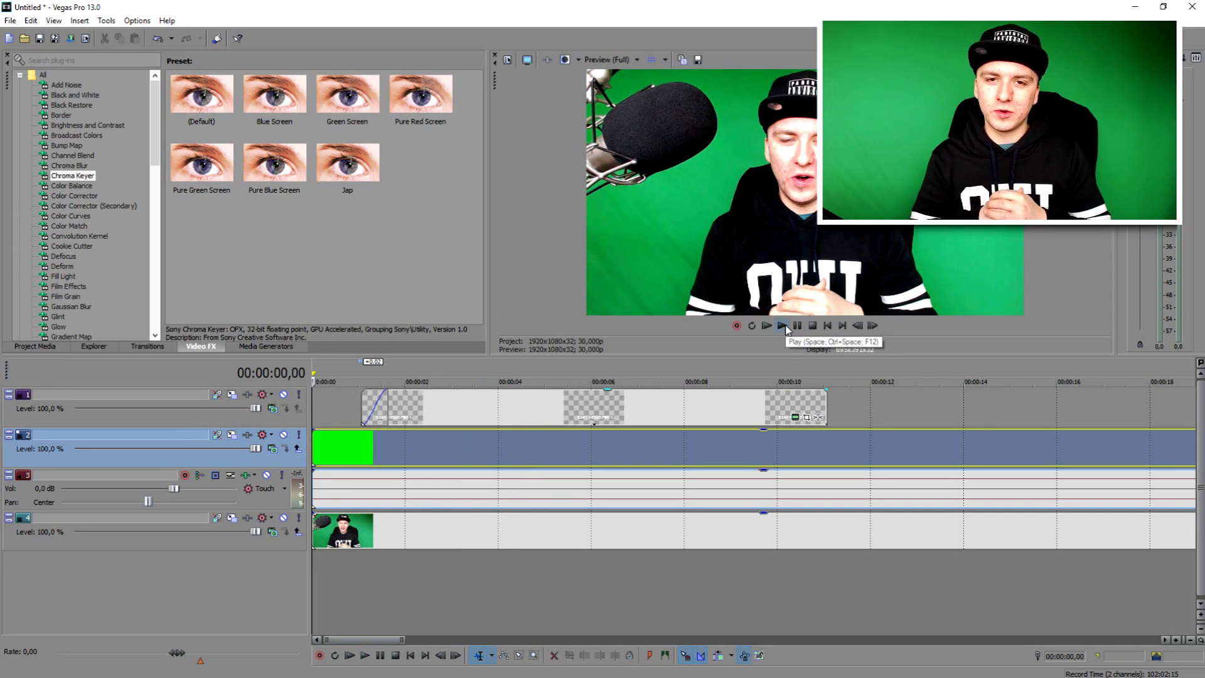